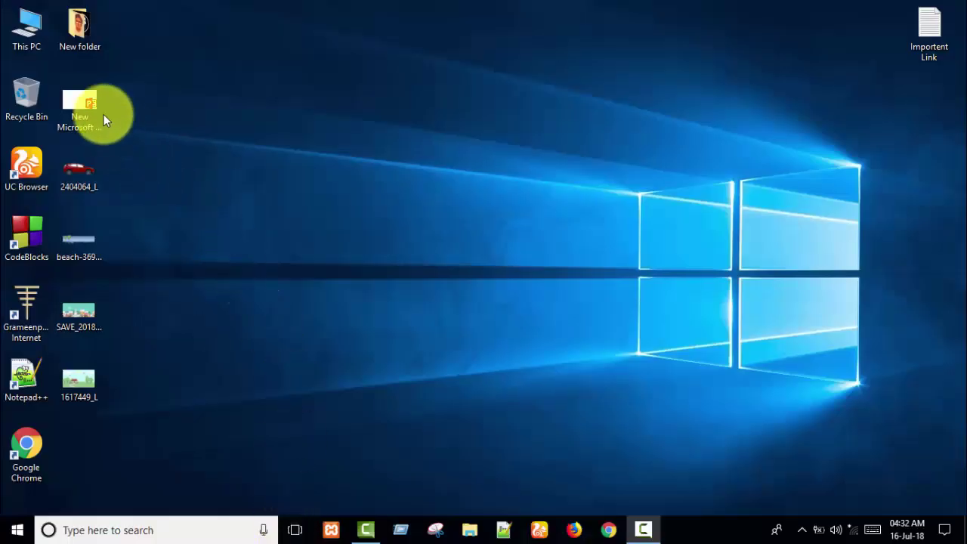
Open the New Microsoft PowerPoint Presentation file from the desktop in PowerPoint
double_click(90, 106)
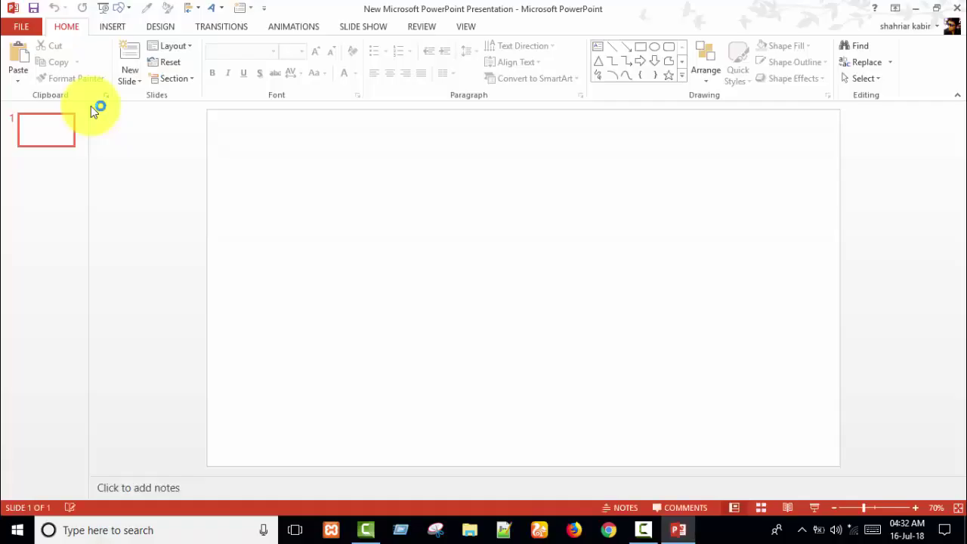
Zoom the slide to 50% and draw a rectangle across the full slide width
left_click(464, 223)
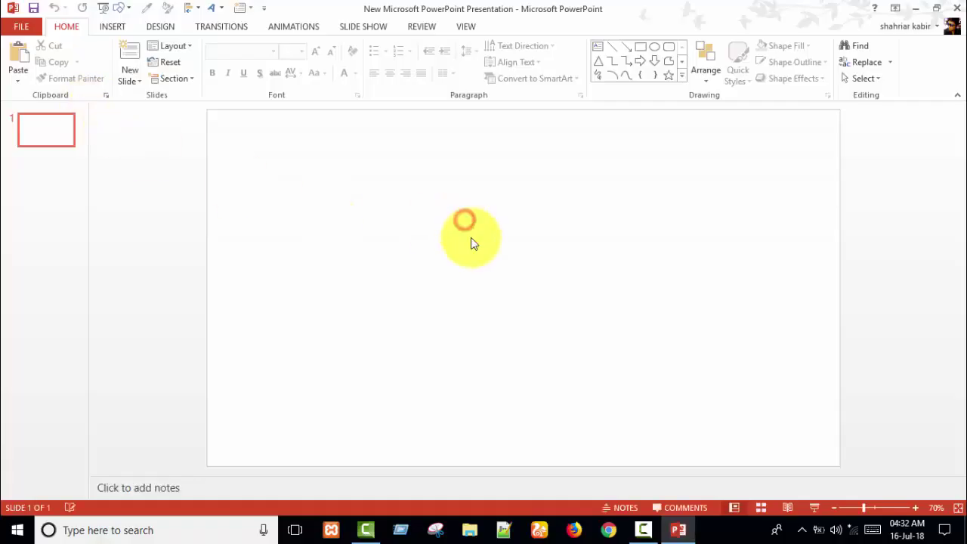
left_click(834, 508)
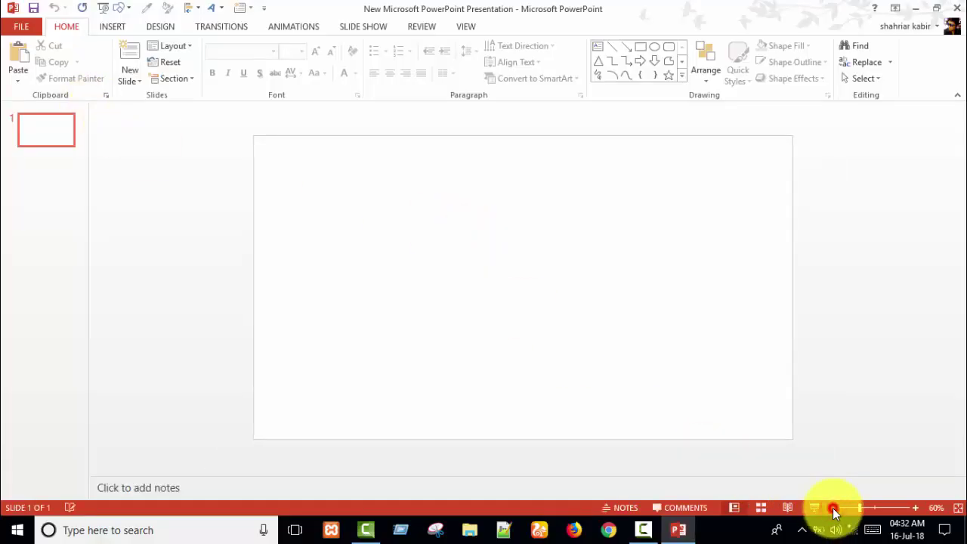
left_click(835, 508)
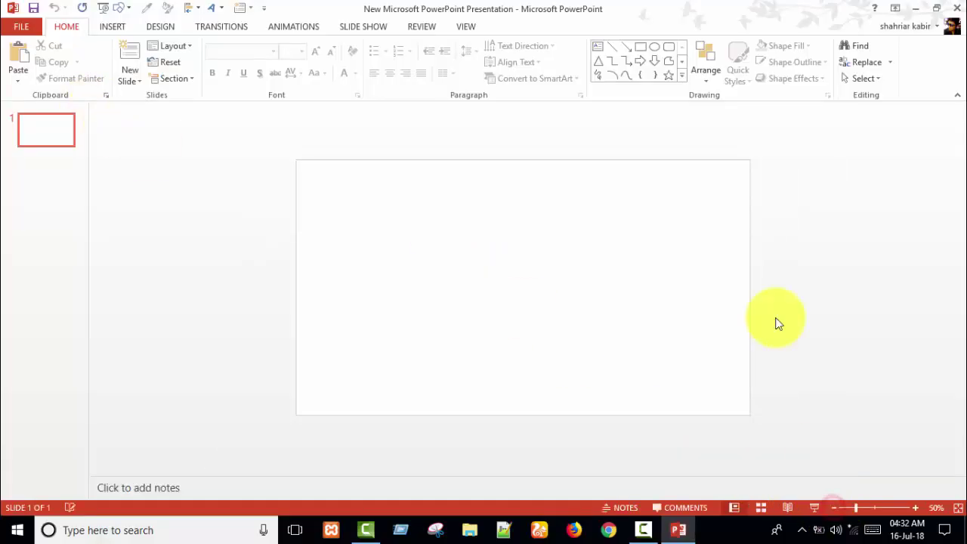
left_click(113, 27)
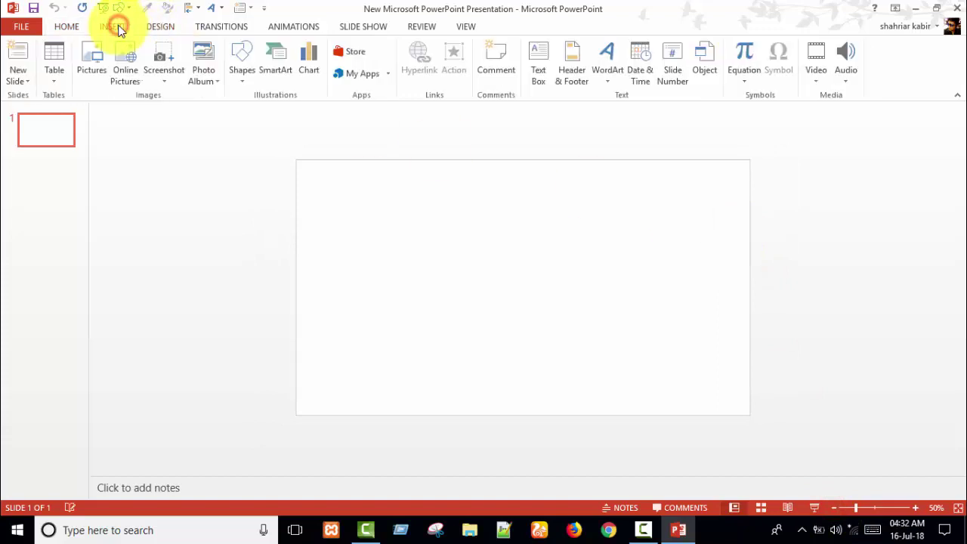
left_click(242, 68)
left_click(273, 114)
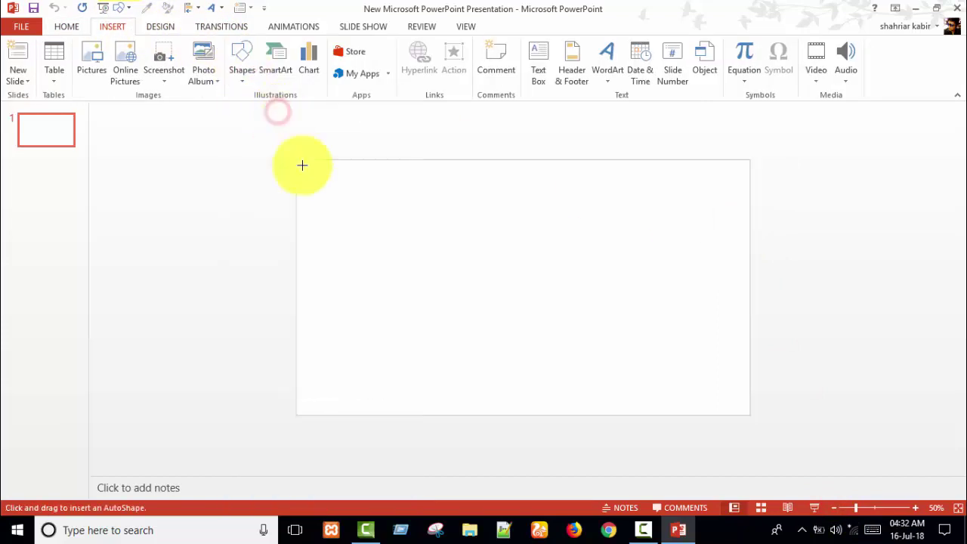
left_click_drag(296, 250, 750, 335)
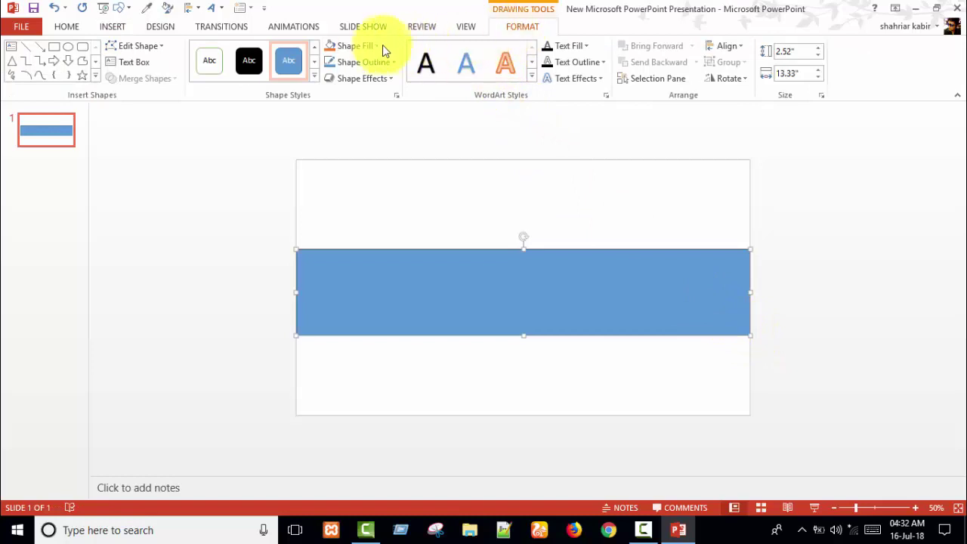
Fill the bar black, remove its outline, and align it to the slide's vertical middle
left_click(376, 47)
left_click(340, 78)
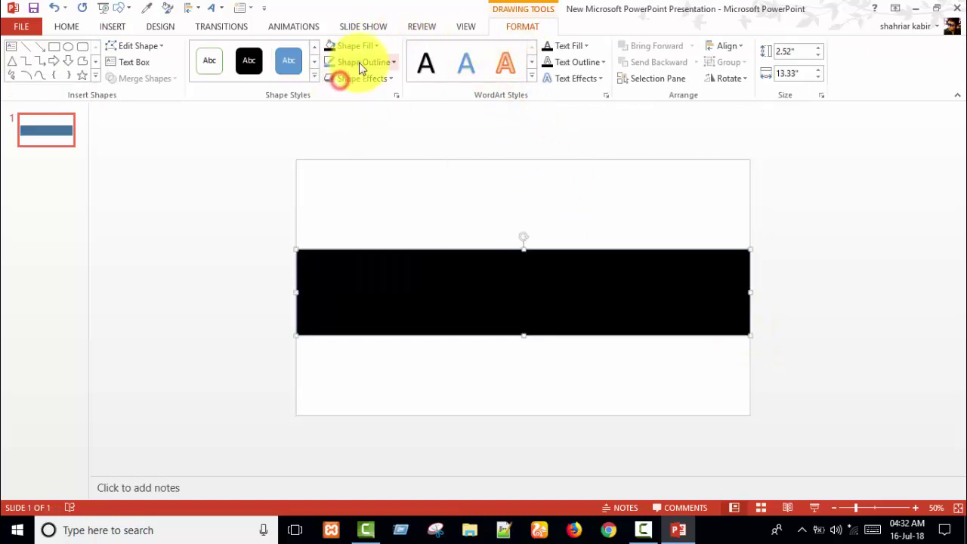
left_click(392, 65)
left_click(349, 215)
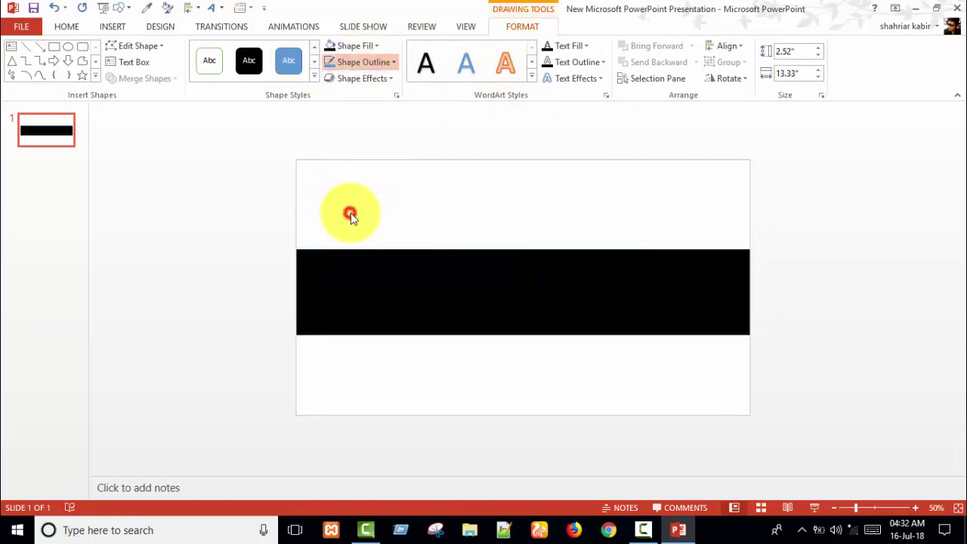
left_click(728, 46)
left_click(743, 80)
left_click(727, 46)
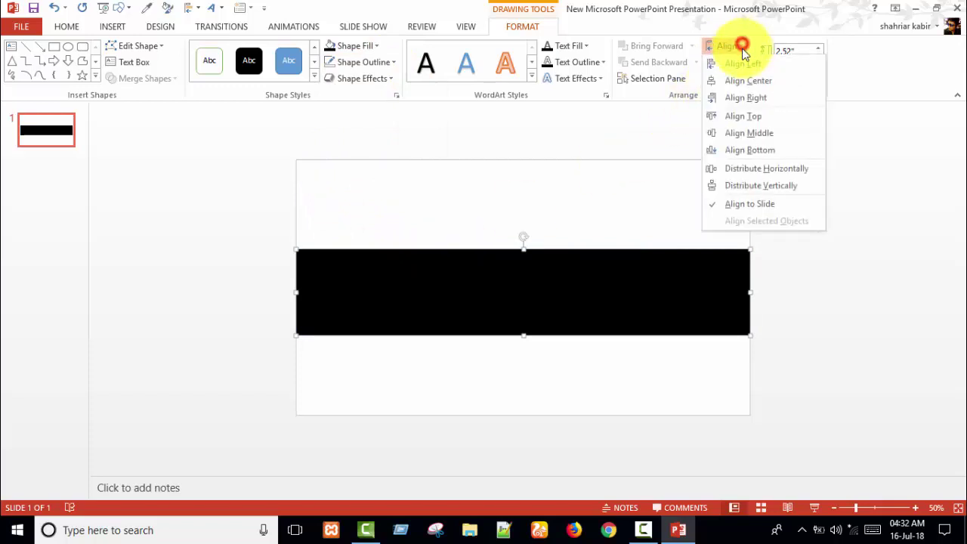
left_click(752, 135)
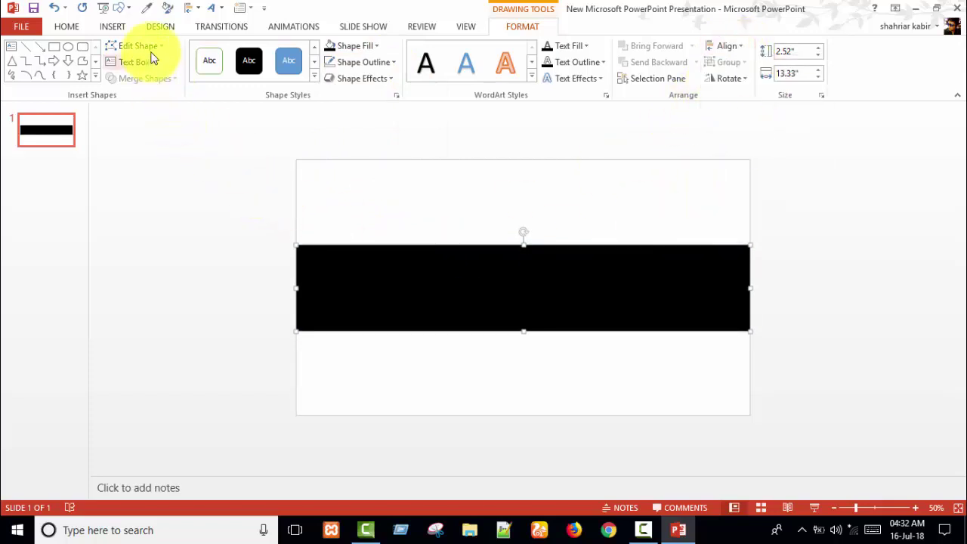
Draw a small blue 0.46" by 1.54" dash at the left end of the bar
left_click(115, 27)
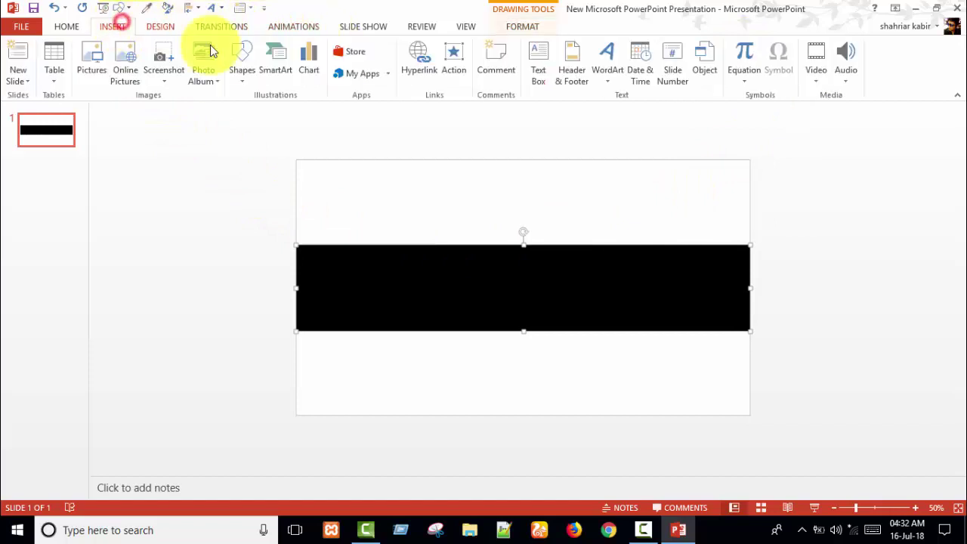
left_click(242, 82)
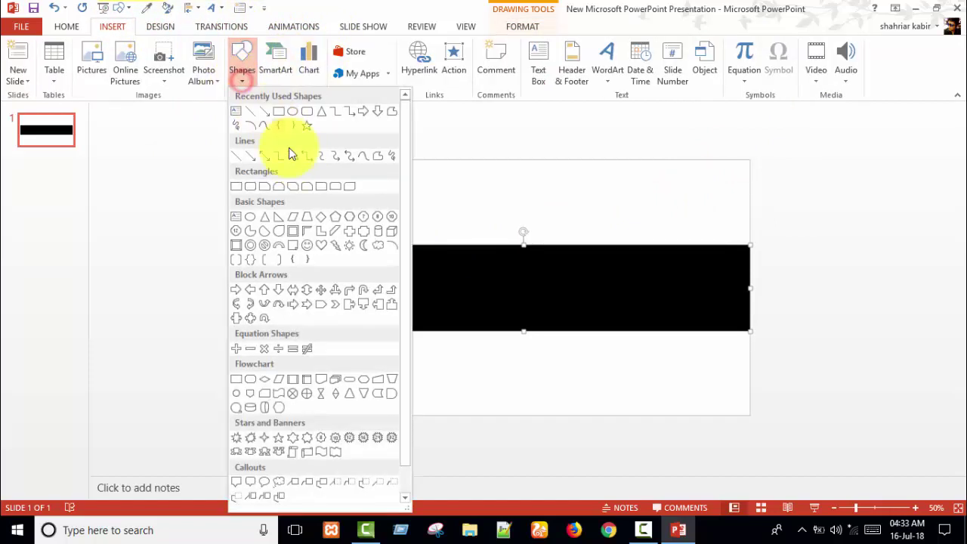
left_click(284, 113)
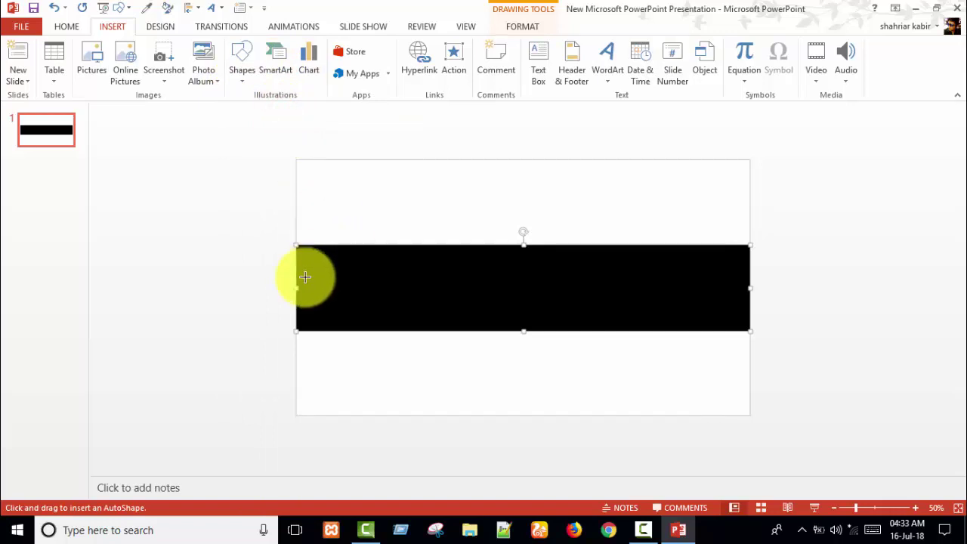
mouse_move(305, 278)
left_mouse_down()
mouse_move(358, 293)
mouse_move(421, 290)
left_mouse_up()
Copy the dash along the bar into a row of six, then select all of them
left_click(340, 286)
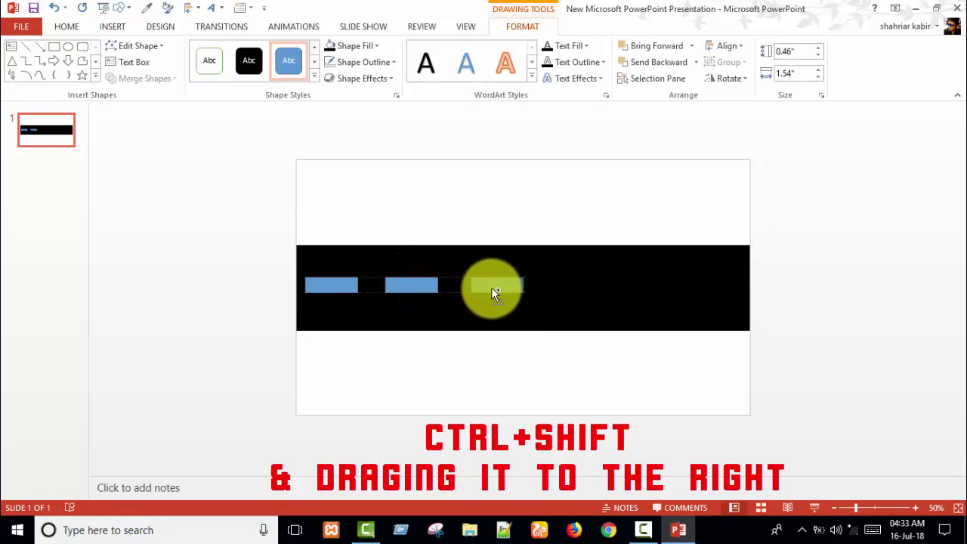
left_click_drag(483, 293, 646, 293)
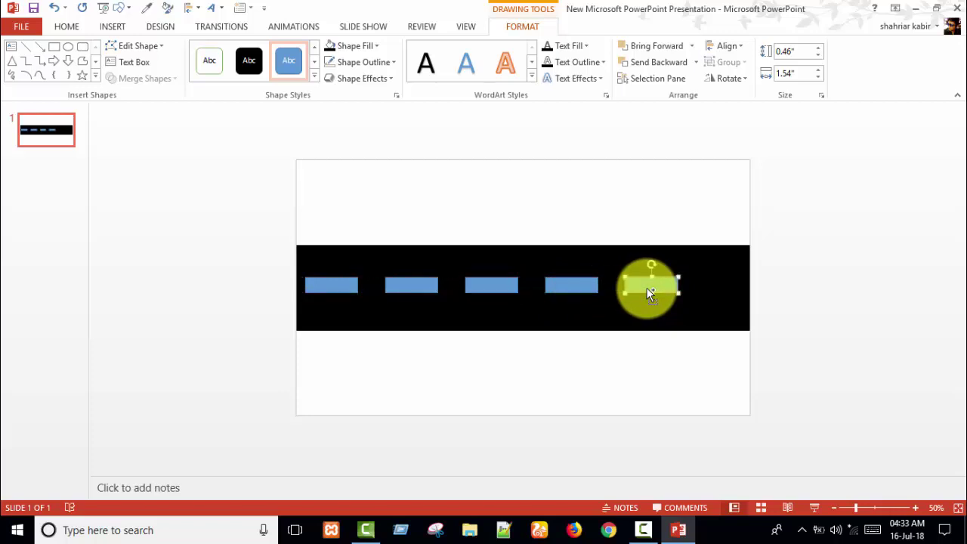
left_click_drag(646, 293, 724, 293)
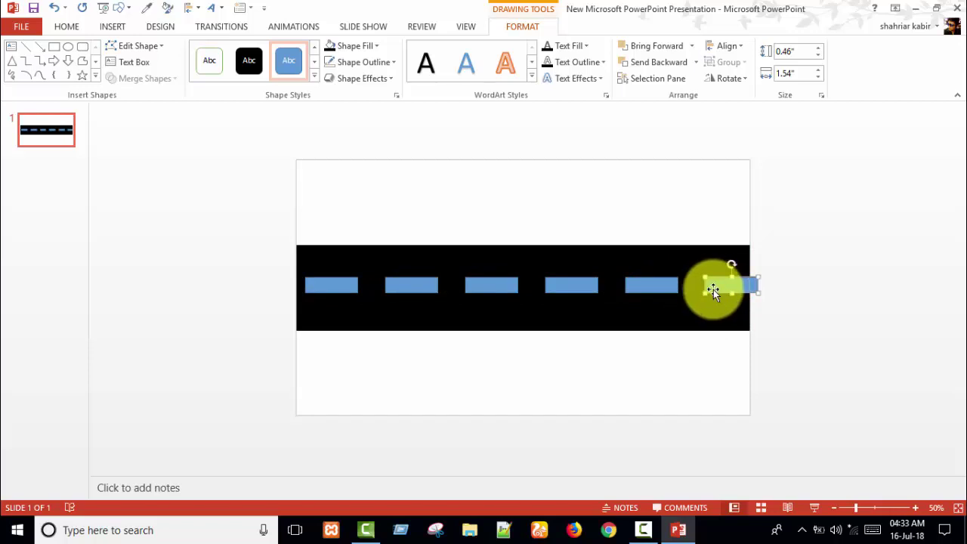
left_click(255, 260)
left_click_drag(248, 262, 873, 323)
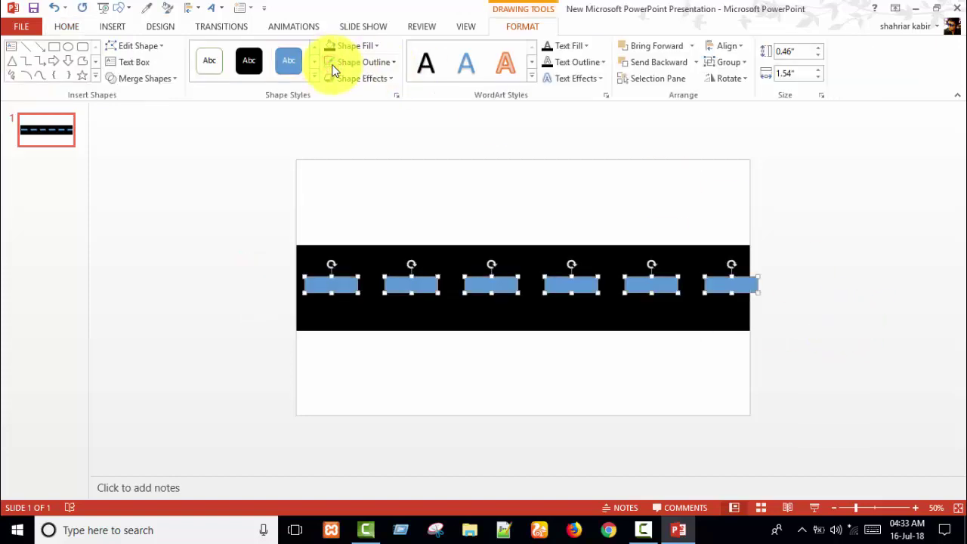
Select the bar with the dashes and Subtract them, leaving one 13.33" road shape with dash cut-outs
left_click(240, 231)
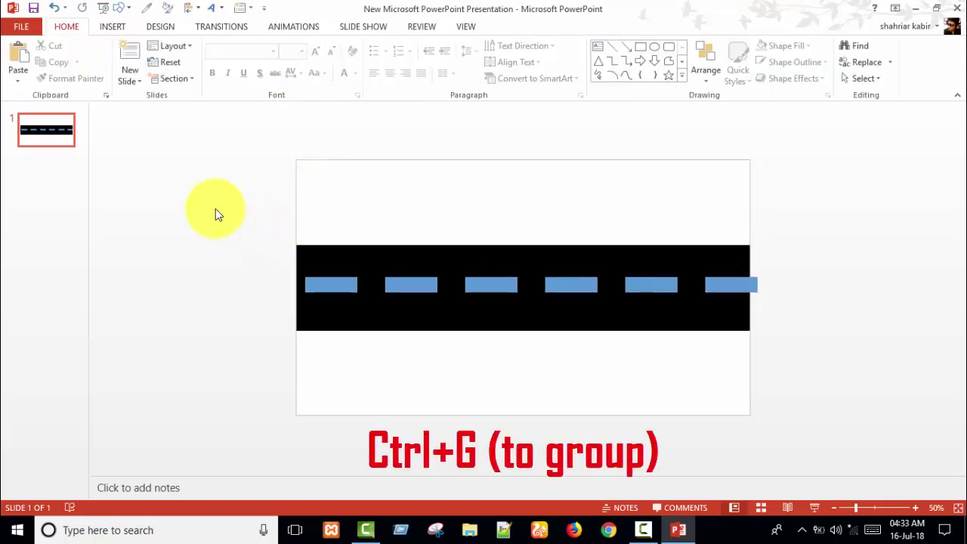
mouse_move(216, 210)
left_mouse_down()
mouse_move(828, 410)
mouse_move(848, 385)
left_mouse_up()
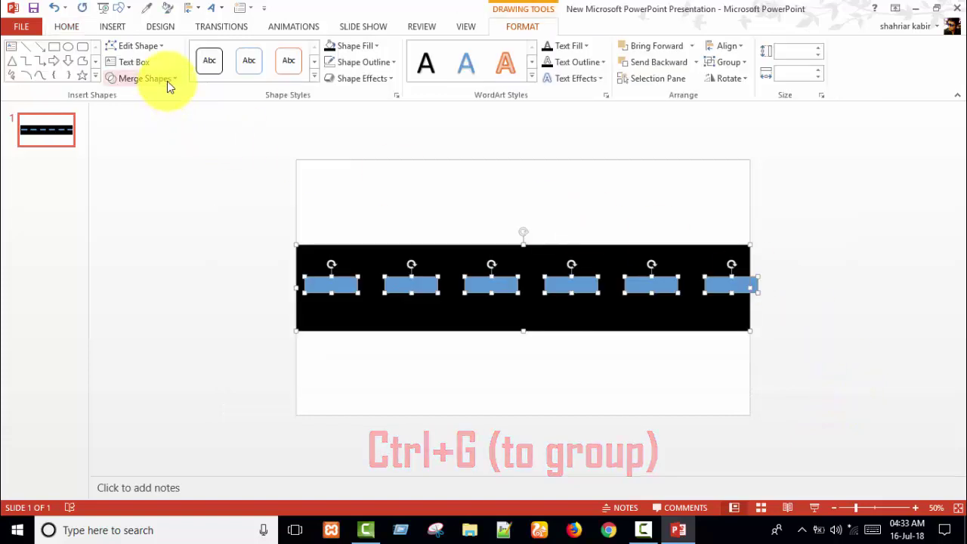
left_click(165, 79)
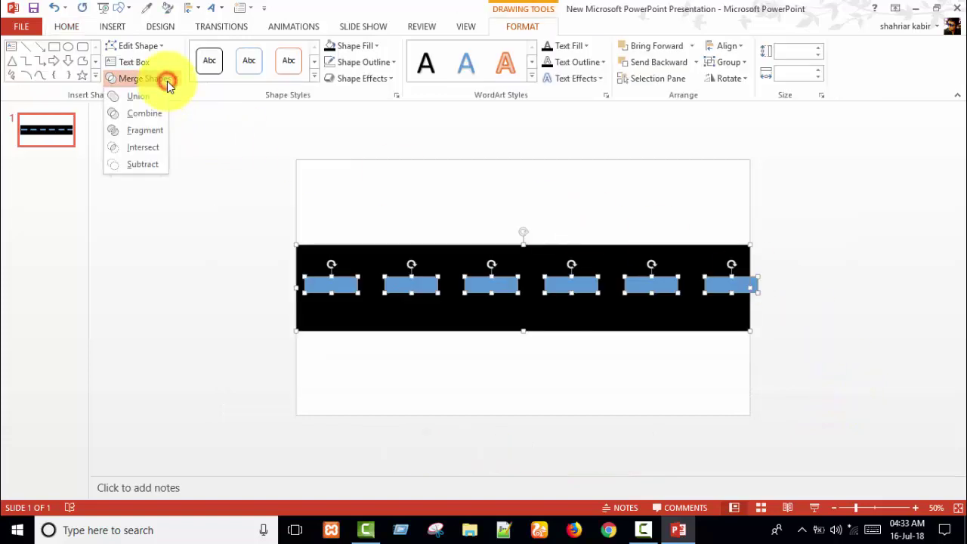
left_click(143, 165)
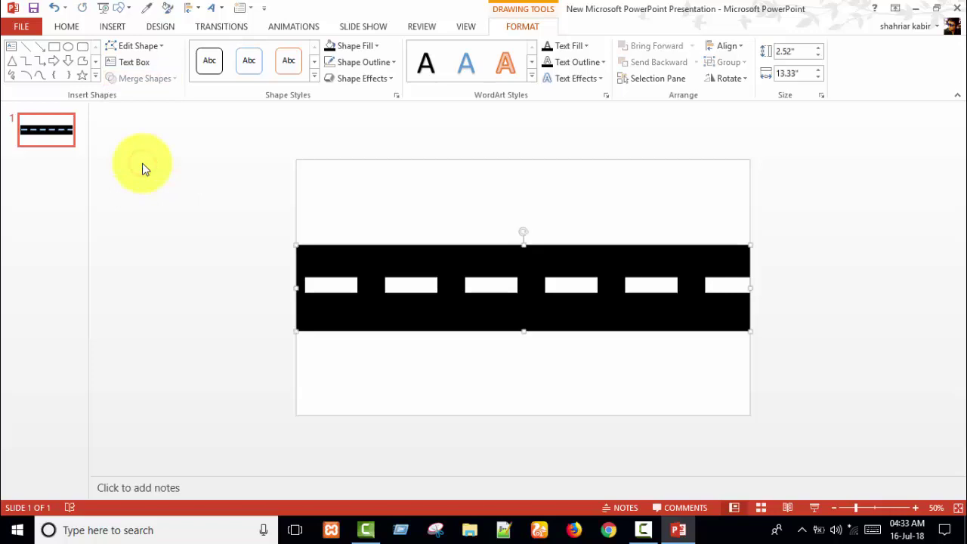
left_click(268, 285)
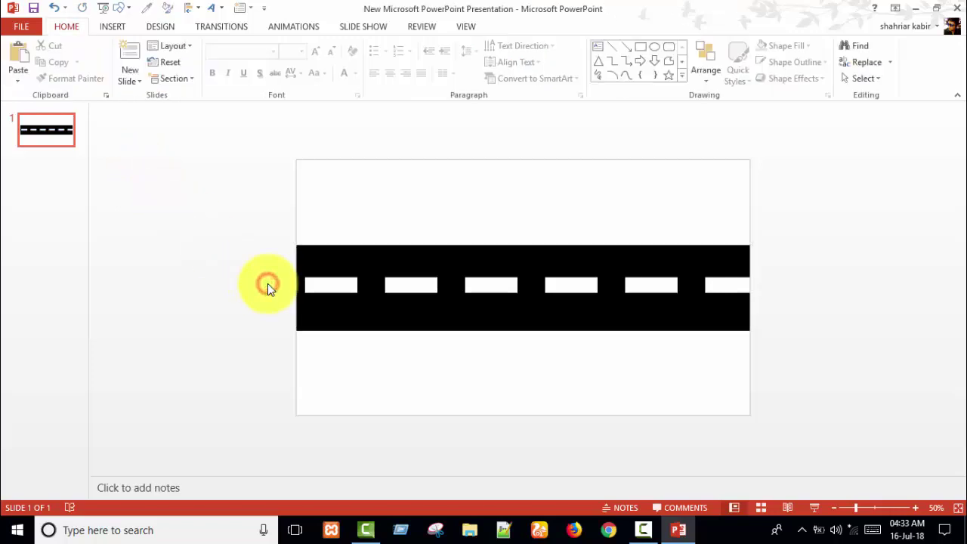
Draw a second full-width rectangle over the road
left_click(117, 26)
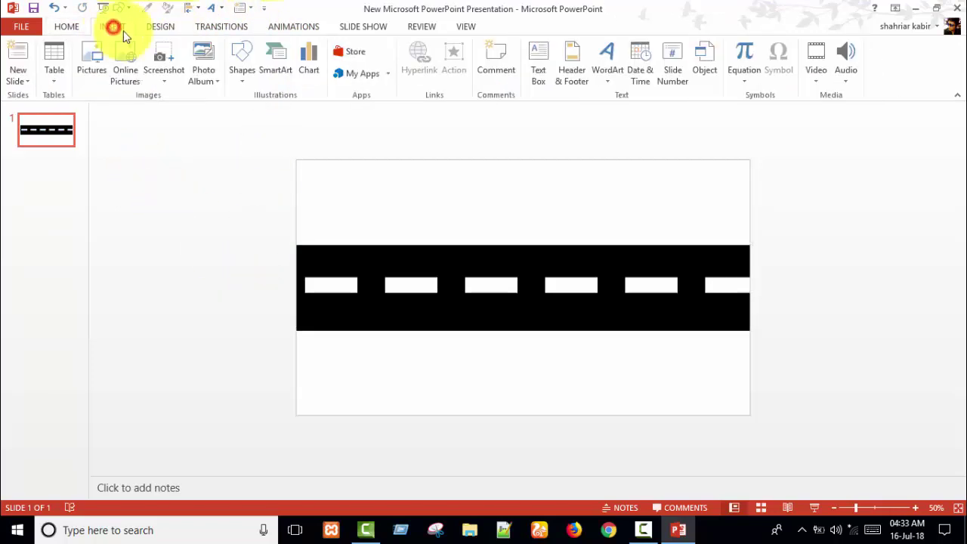
left_click(246, 81)
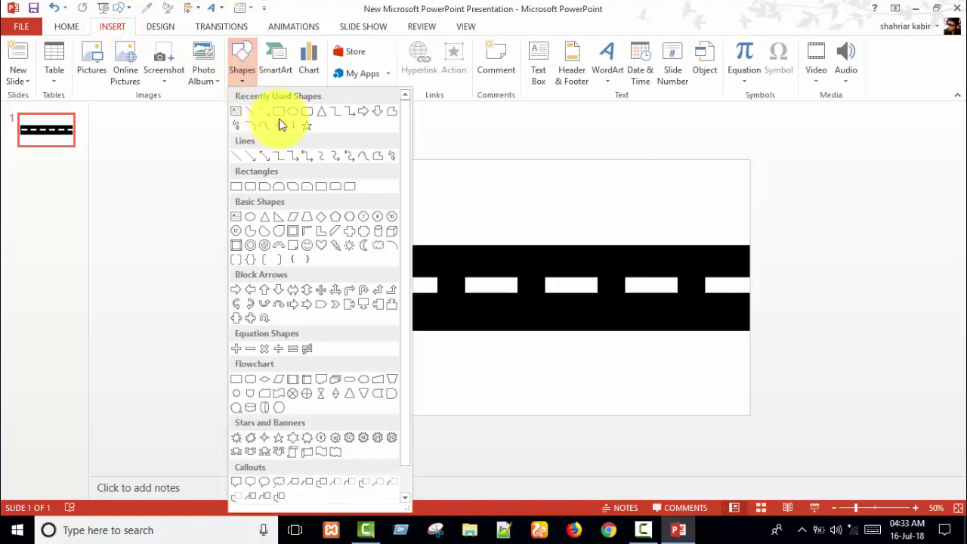
left_click(279, 112)
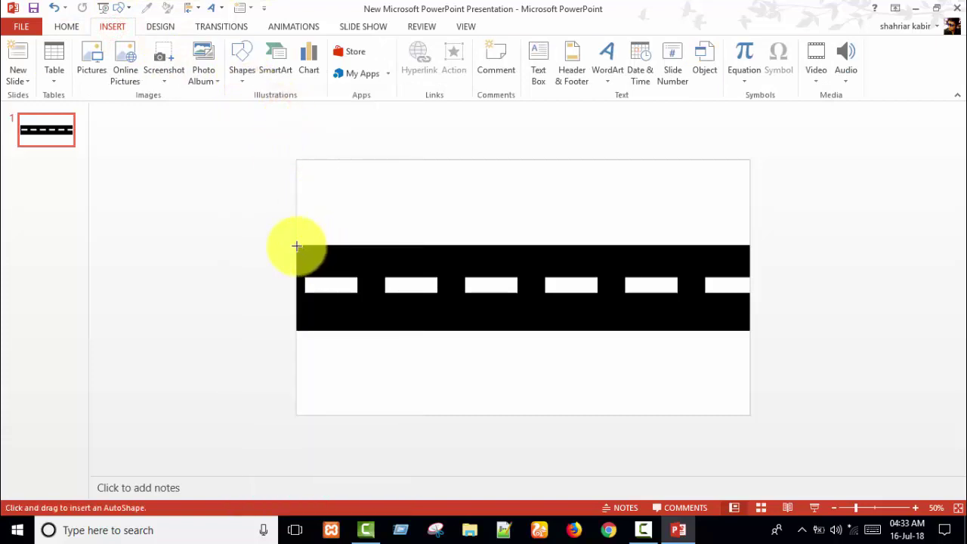
left_click_drag(297, 247, 751, 333)
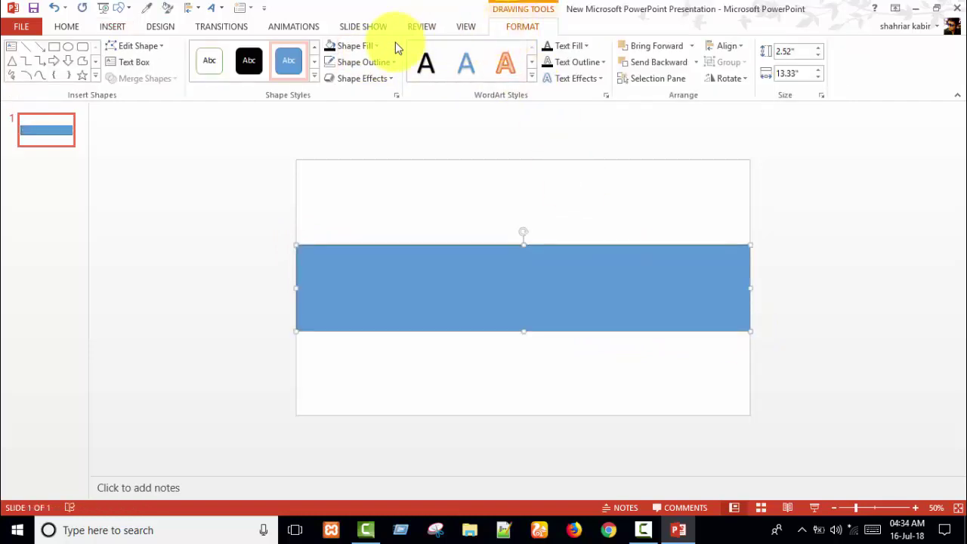
Make the band gold with no outline and send it behind the road
left_click(377, 50)
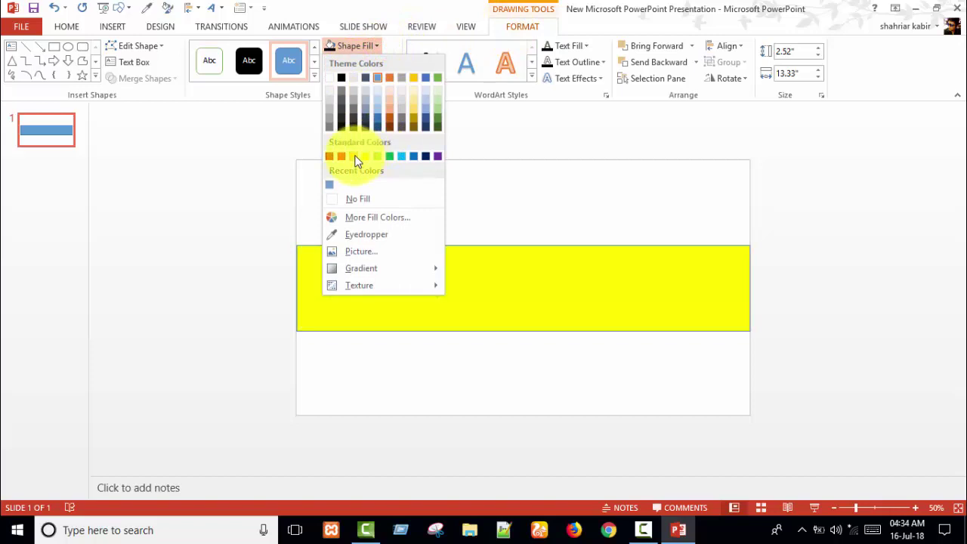
left_click(354, 155)
left_click(371, 62)
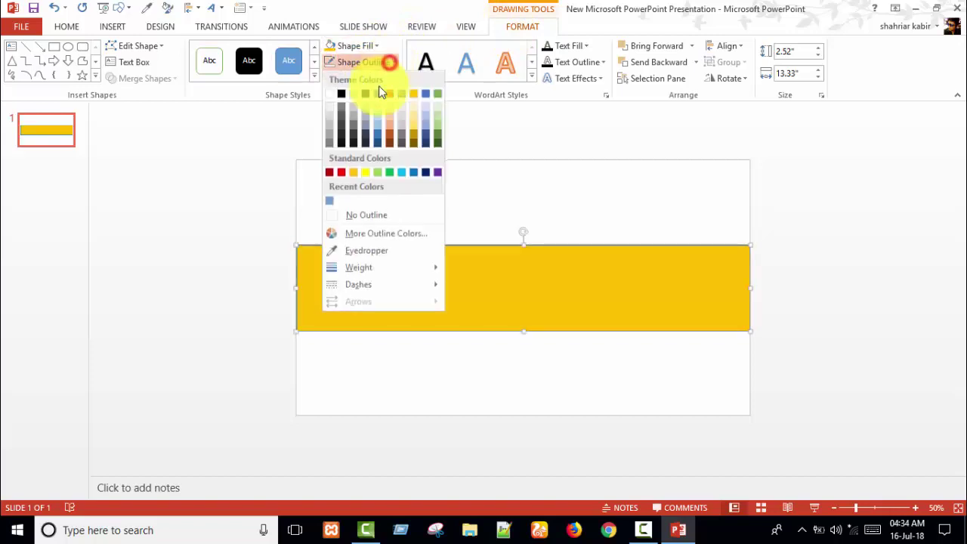
left_click(351, 217)
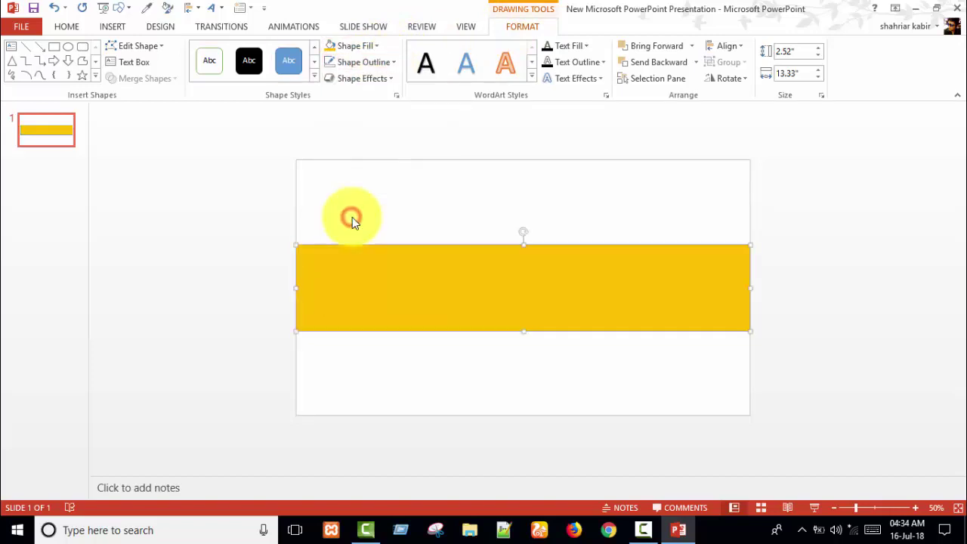
right_click(527, 279)
left_click(581, 181)
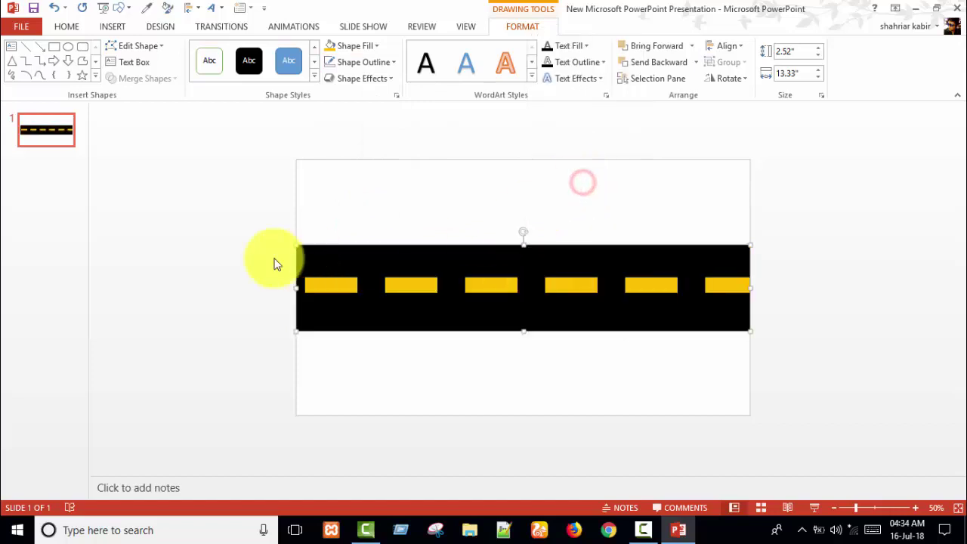
left_click(225, 259)
Group the road, duplicate it with Ctrl+D, and line the copy up end-to-end on the left
left_click_drag(248, 196, 801, 373)
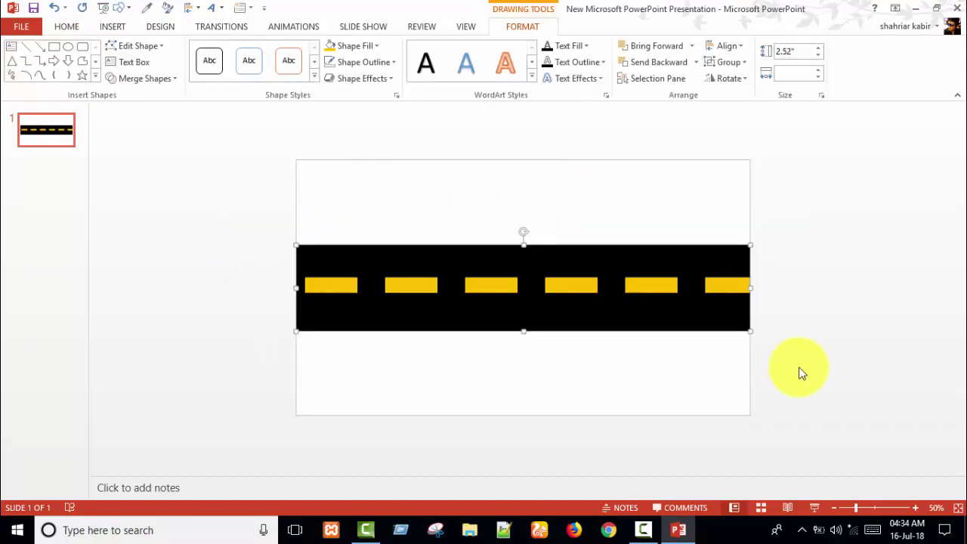
key("ctrl+g")
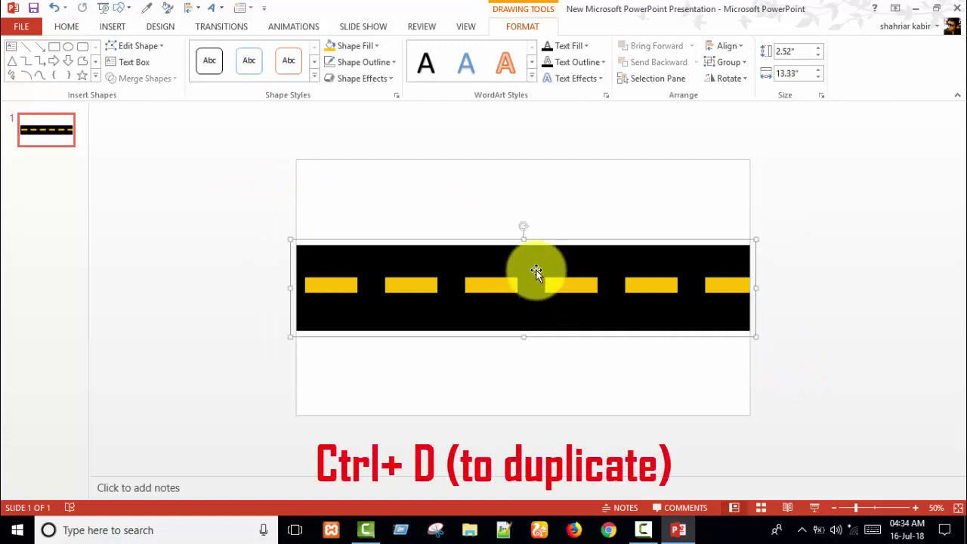
key("ctrl+d")
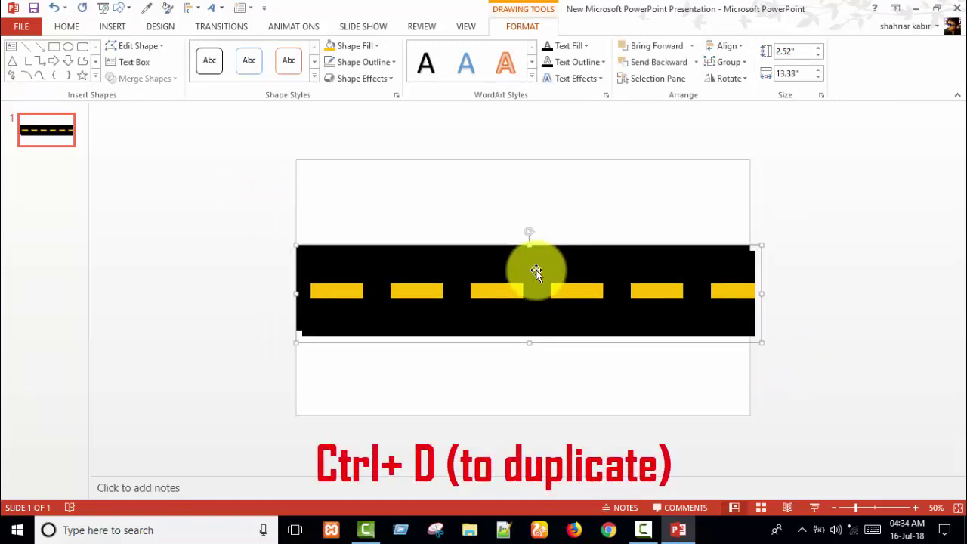
left_click_drag(535, 272, 291, 265)
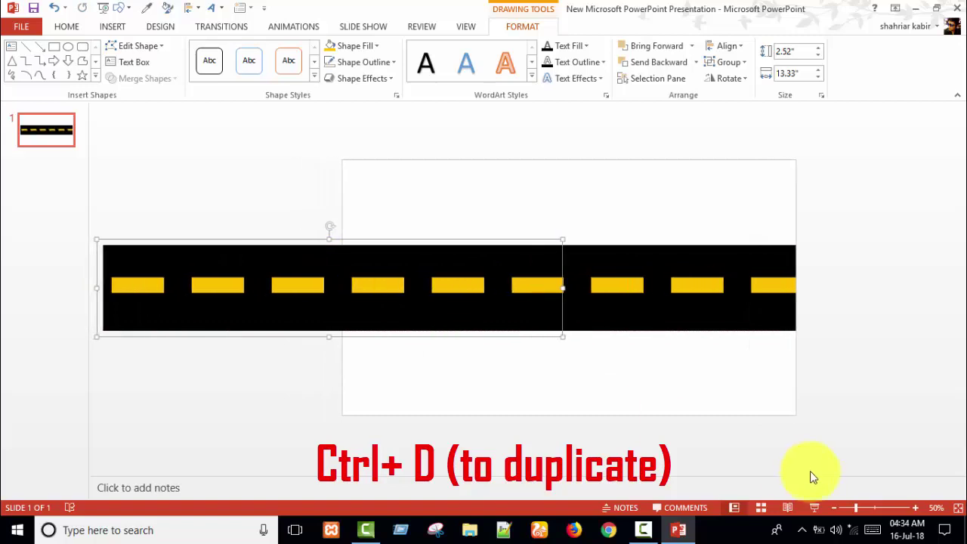
left_click(834, 507)
left_click(834, 507)
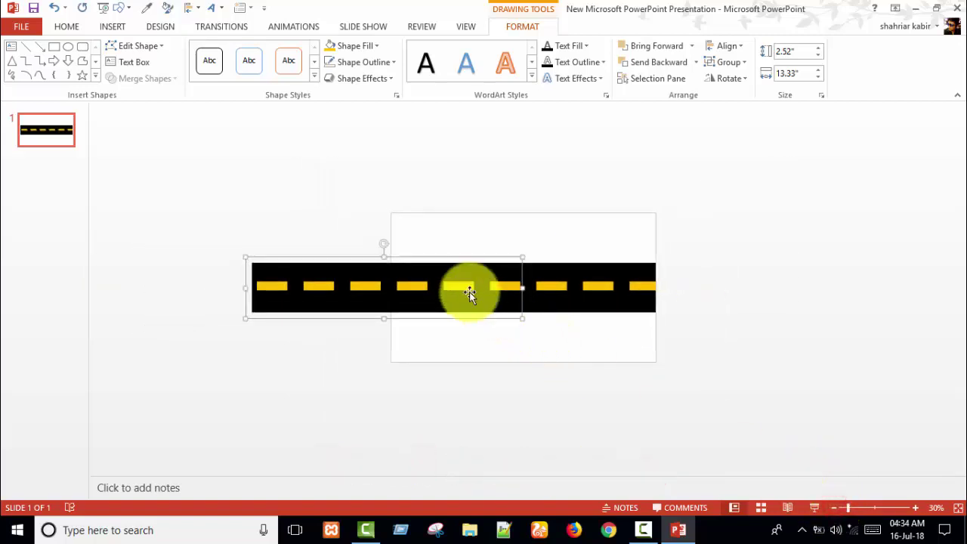
left_click_drag(449, 277, 323, 272)
left_click(340, 369)
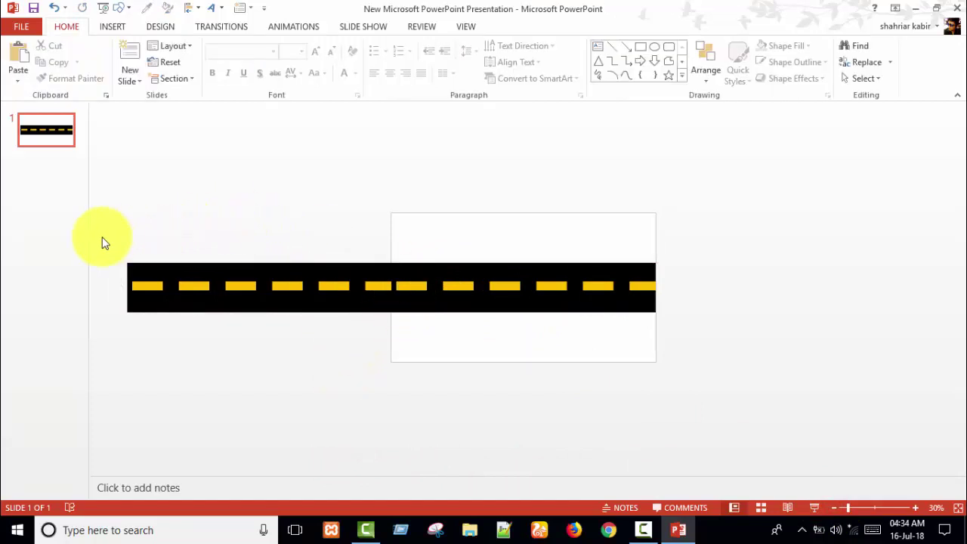
left_click_drag(112, 237, 743, 354)
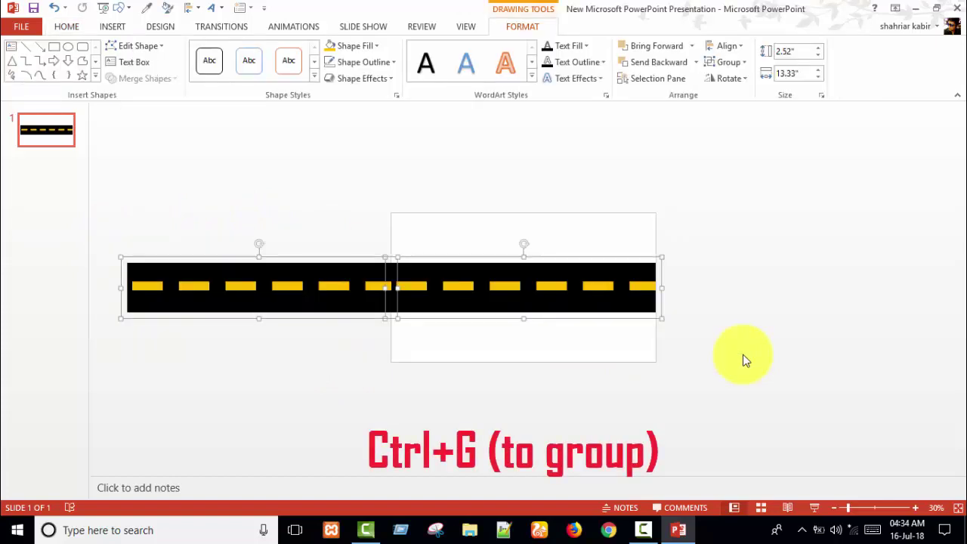
Group both road copies into one and add a Lines motion path animation to it
key("ctrl+g")
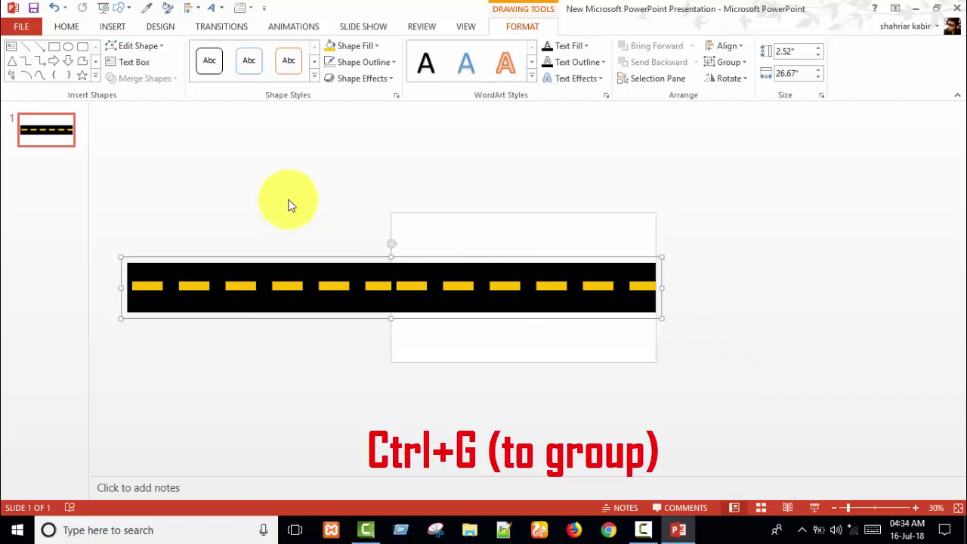
left_click(277, 30)
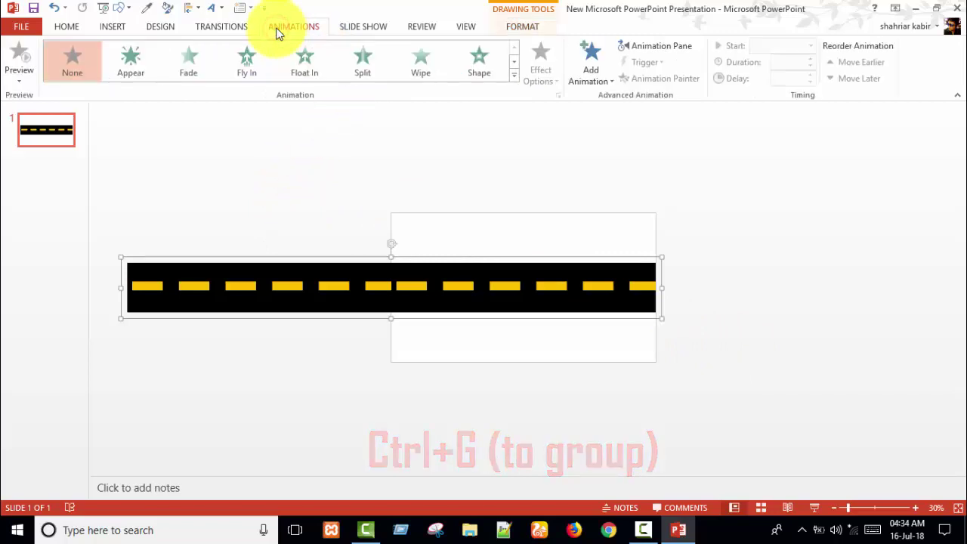
left_click(582, 83)
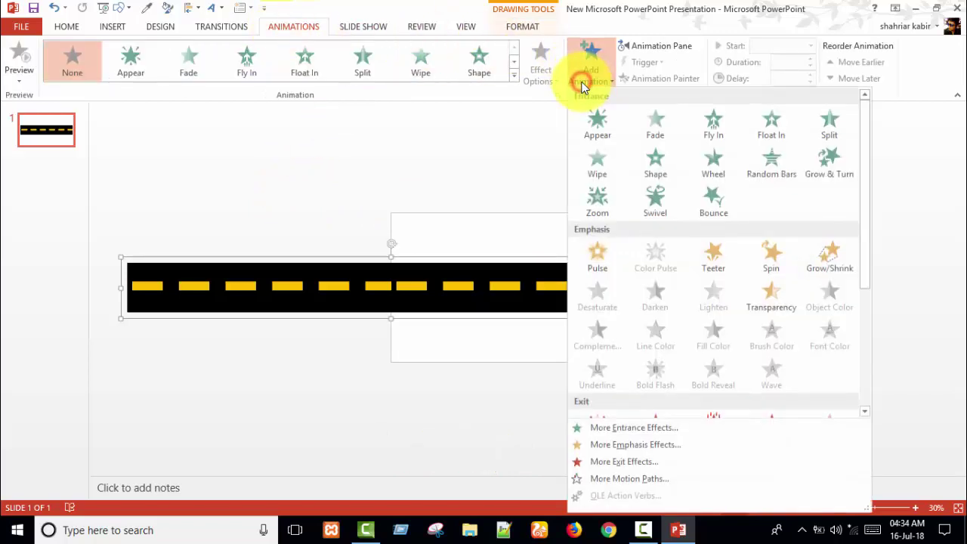
scroll(620, 303, "down", 3)
scroll(619, 315, "down", 2)
left_click(598, 361)
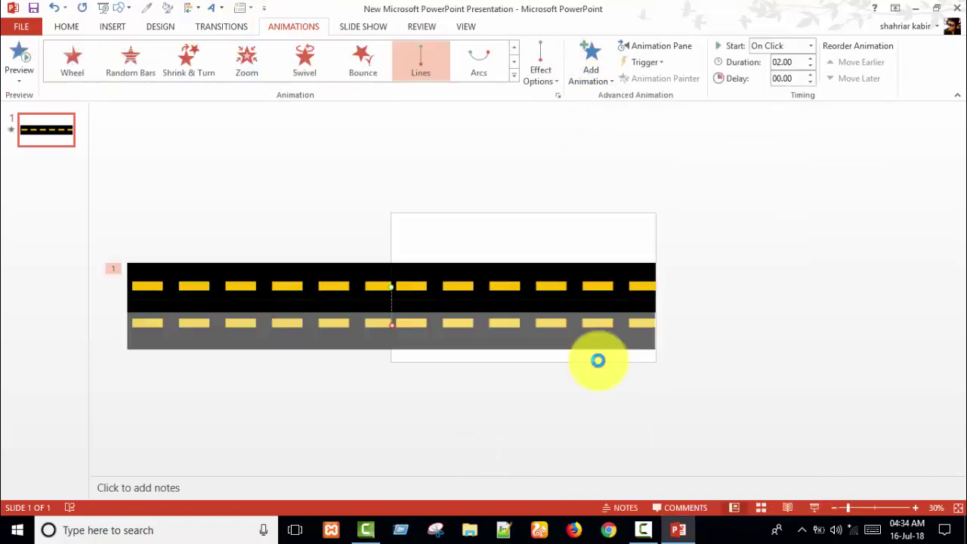
left_click(556, 80)
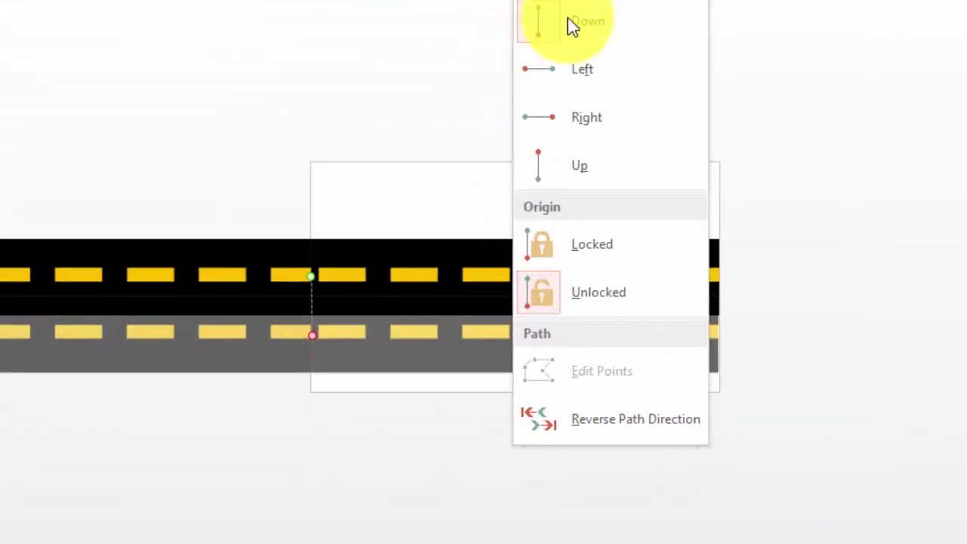
Point the motion path Right and drag its start and end points so the dashes line up
left_click(563, 188)
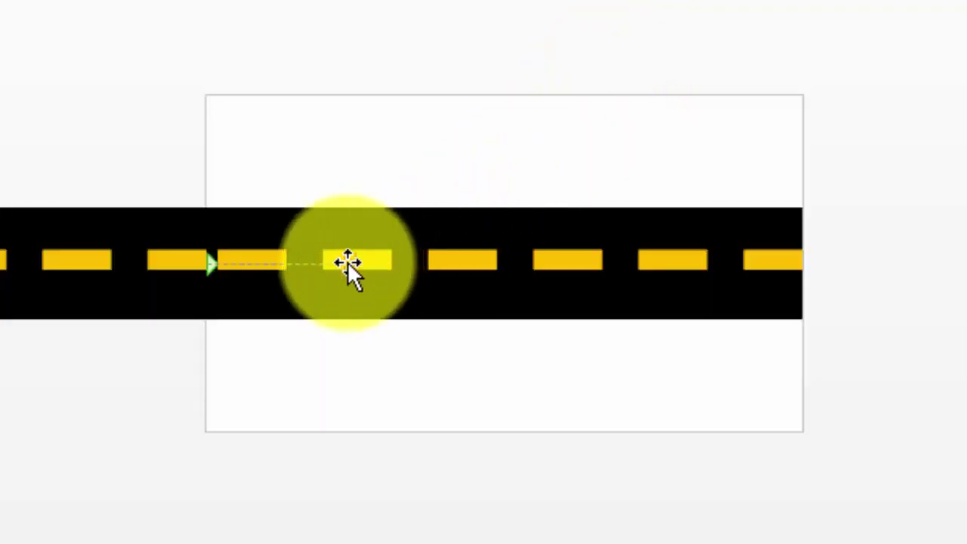
left_click_drag(348, 261, 808, 259)
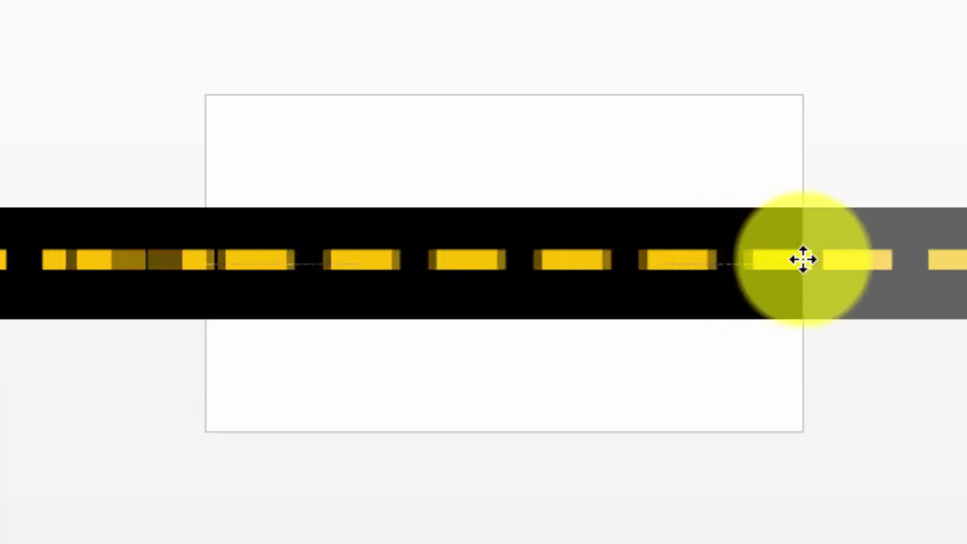
left_click_drag(803, 260, 804, 259)
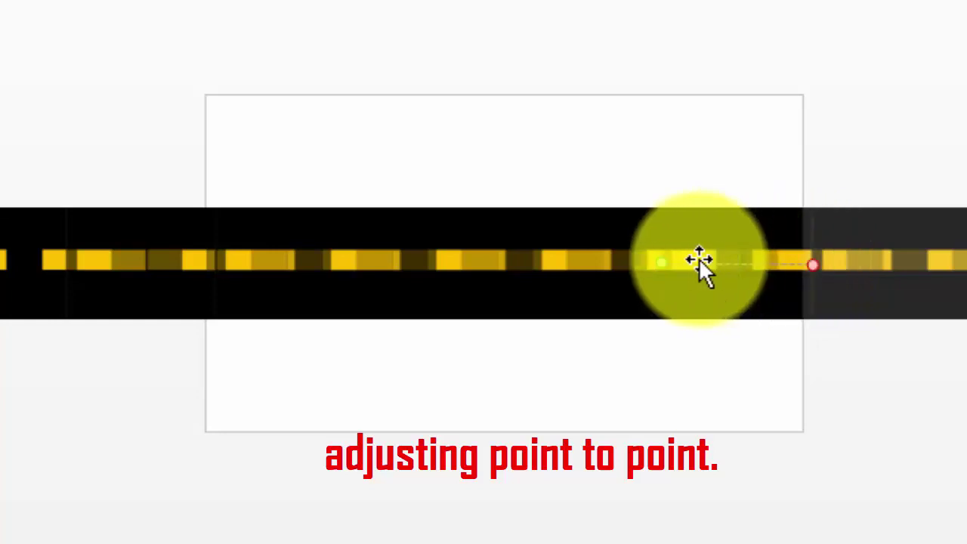
left_click_drag(663, 262, 208, 255)
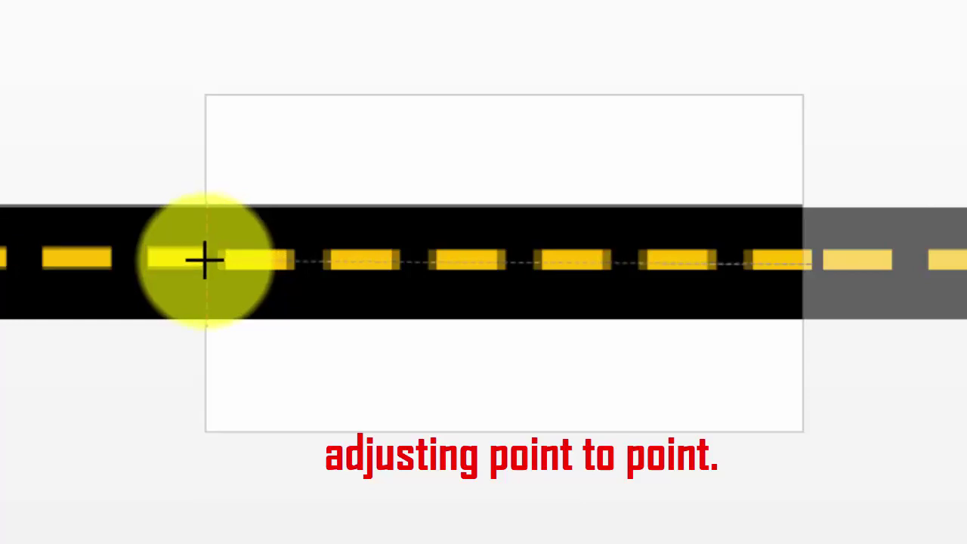
left_click_drag(208, 256, 204, 264)
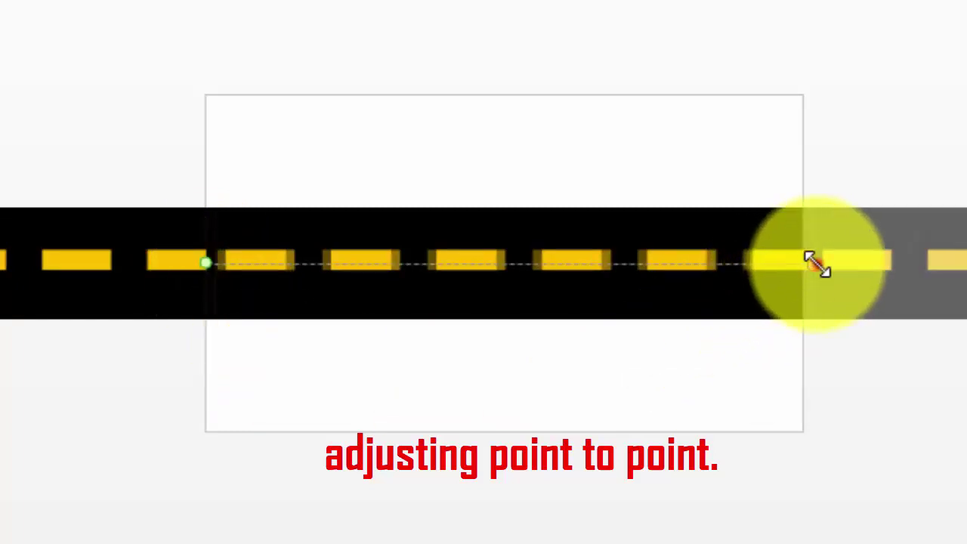
left_click_drag(814, 265, 806, 265)
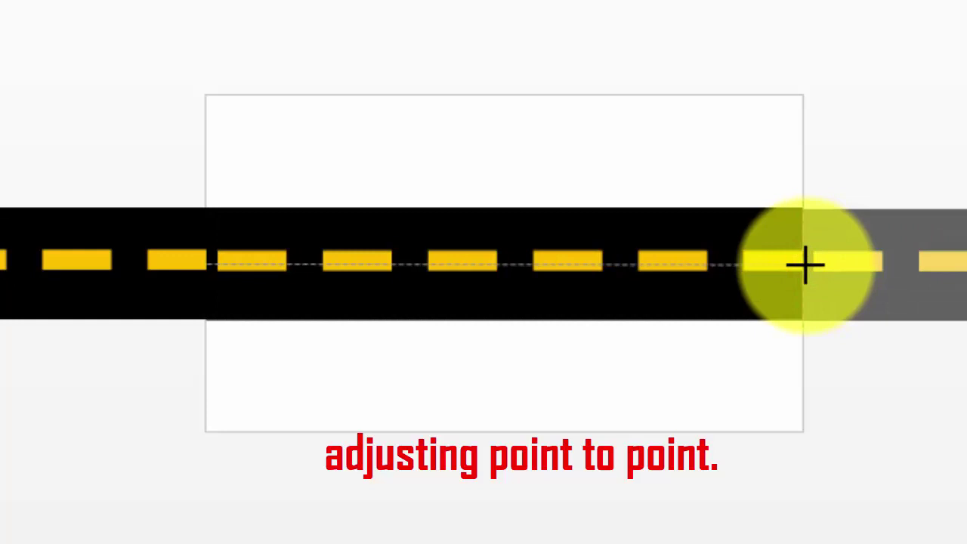
left_click_drag(807, 265, 803, 264)
left_click(835, 384)
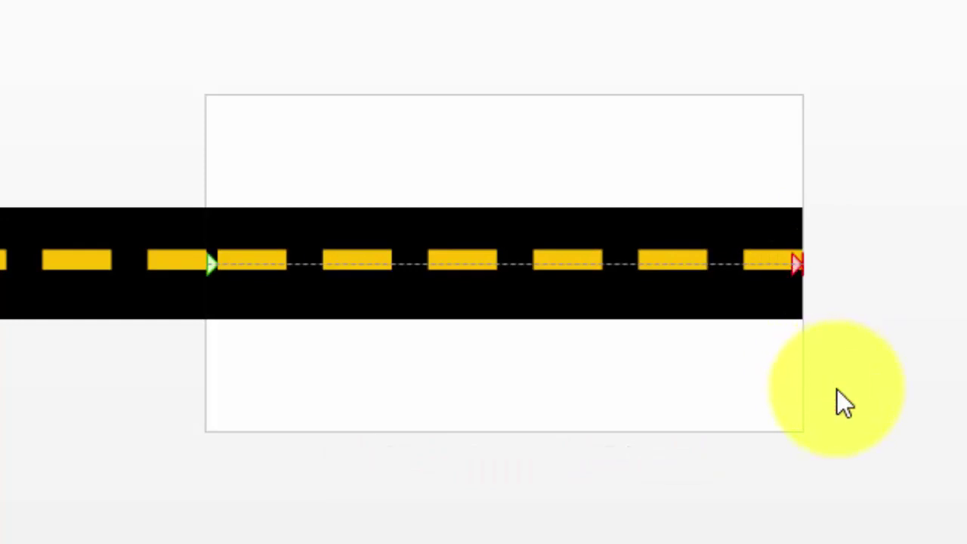
Preview the road's motion in Slide Show, then end the show
left_click(822, 508)
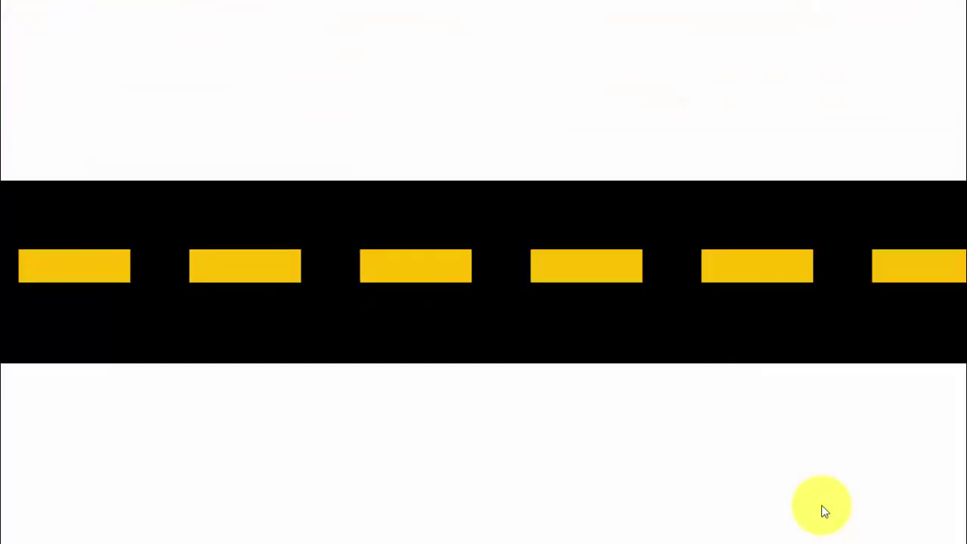
right_click(684, 430)
left_click(730, 421)
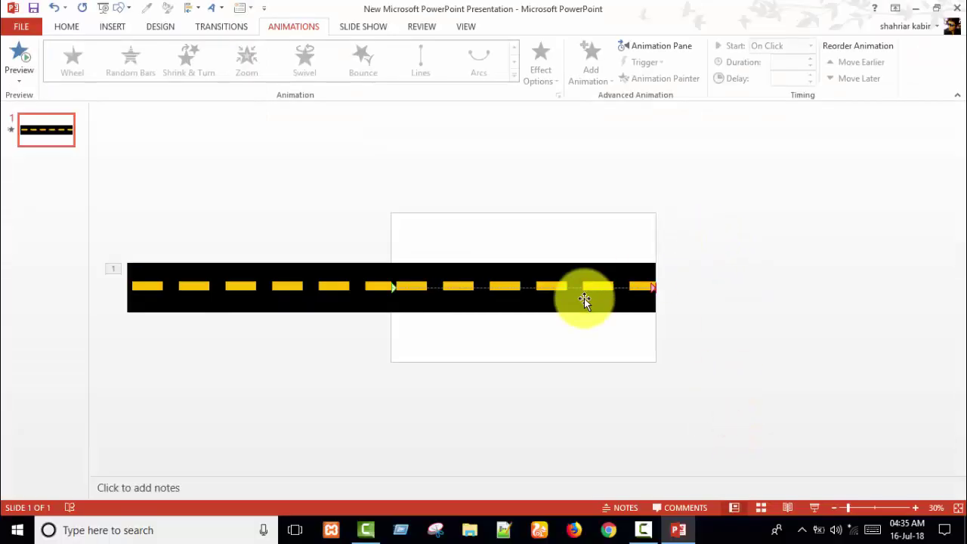
Set the road animation to start With Previous and remove its smooth start
left_click(640, 45)
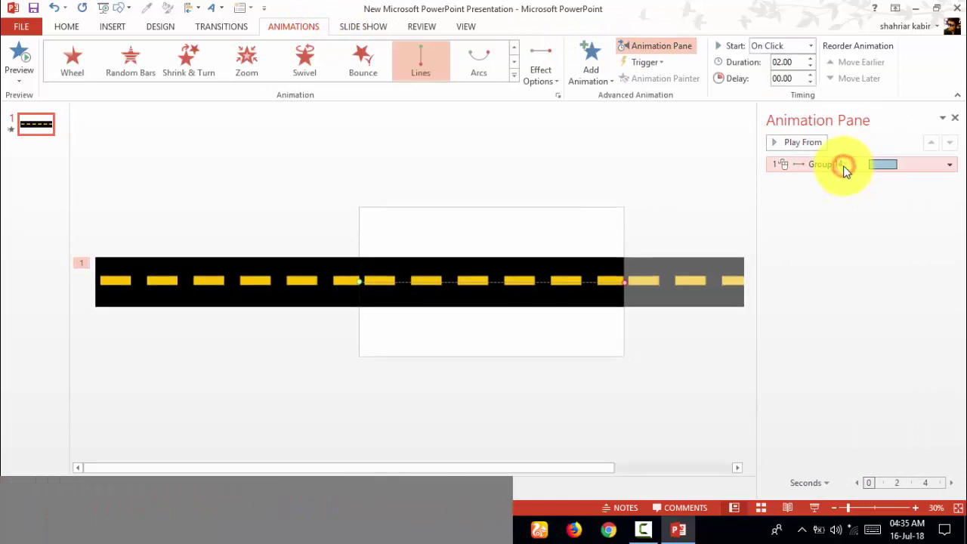
right_click(843, 165)
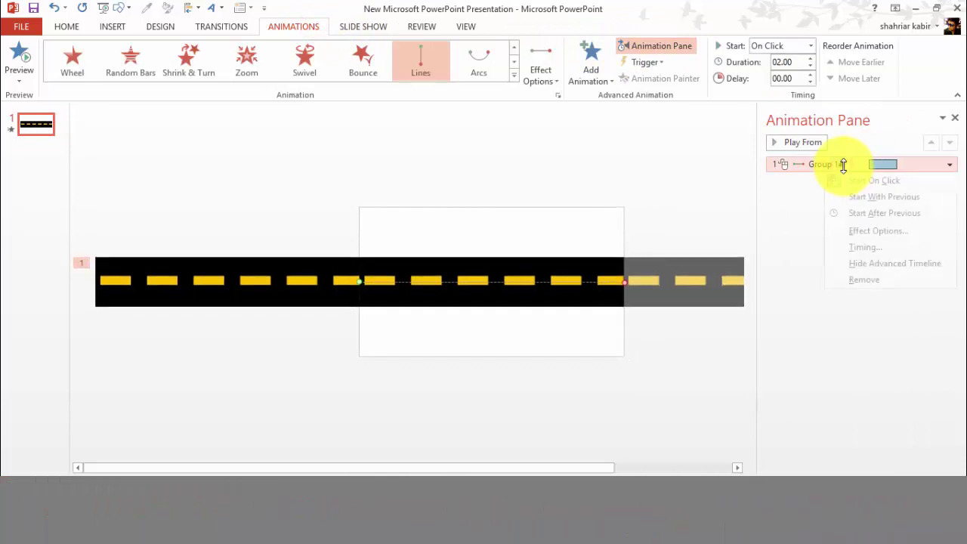
left_click(863, 198)
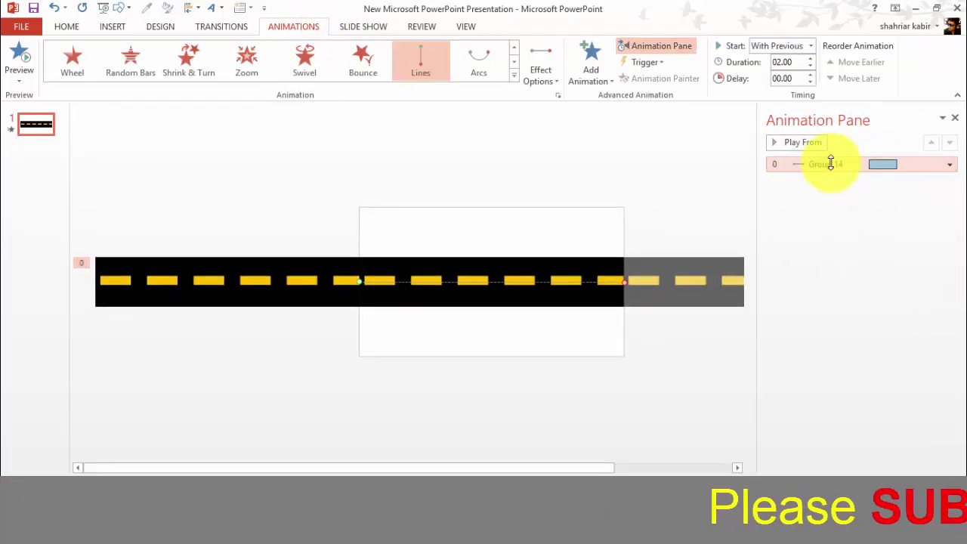
left_click(950, 164)
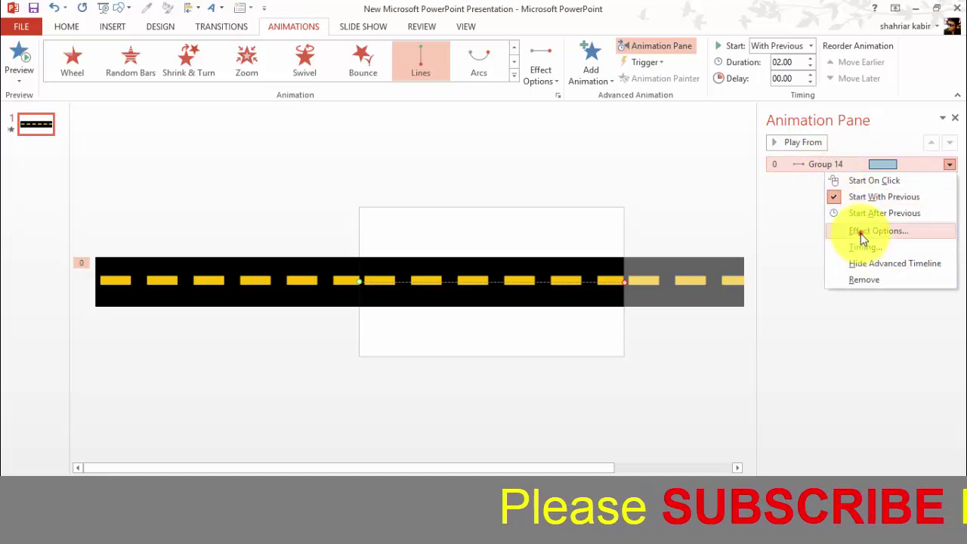
left_click(861, 236)
mouse_move(468, 205)
left_mouse_down()
mouse_move(445, 205)
mouse_move(446, 224)
left_mouse_up()
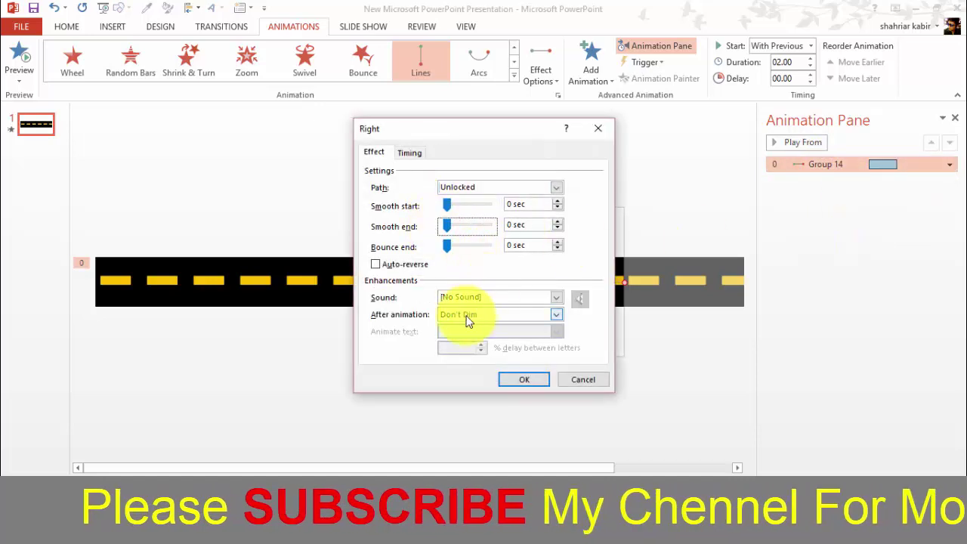
Set the animation to repeat Until End of Slide with a 5-second duration
left_click(410, 152)
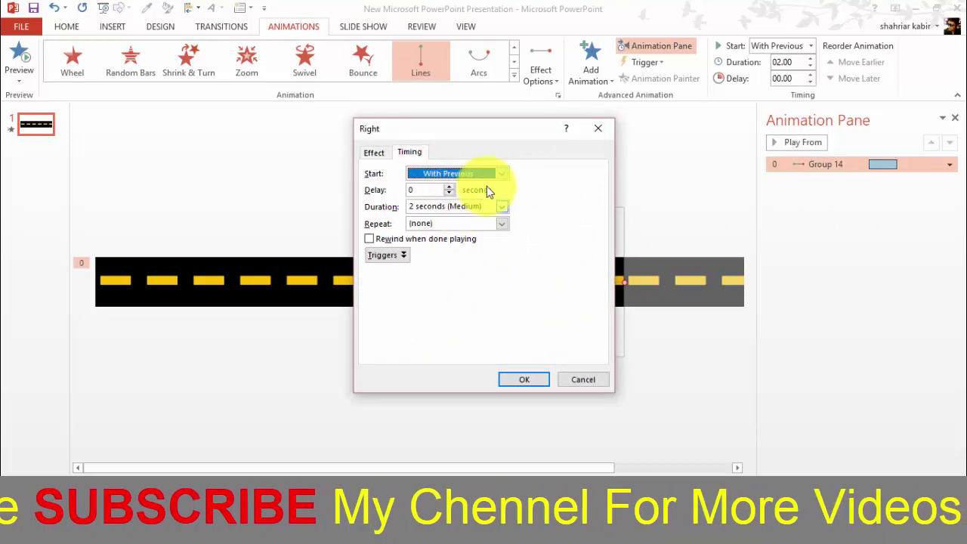
left_click(502, 223)
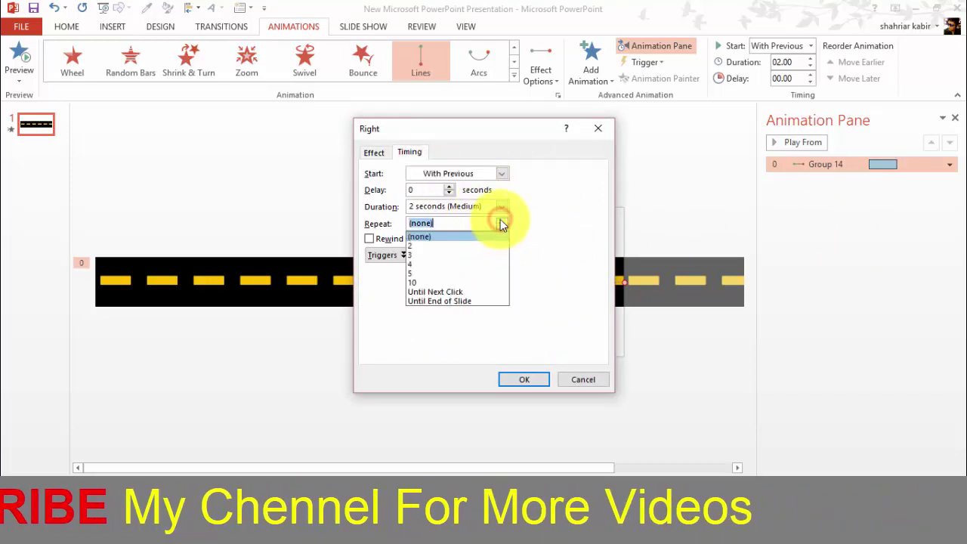
left_click(456, 301)
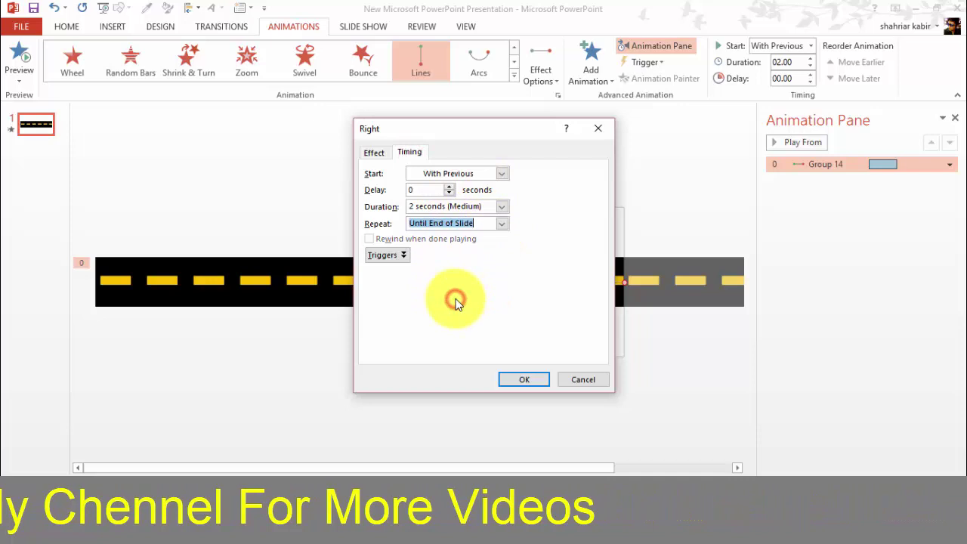
left_click(493, 211)
left_click(456, 220)
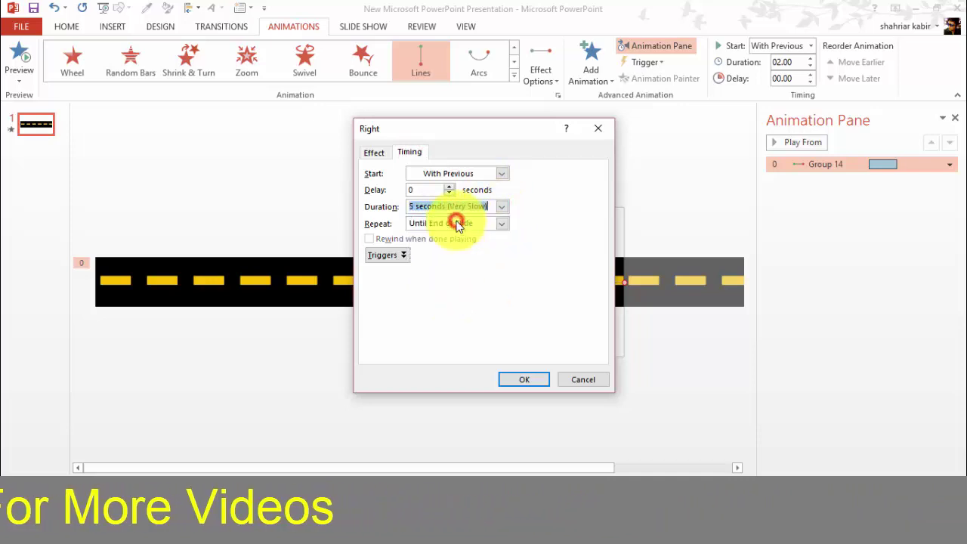
left_click(528, 380)
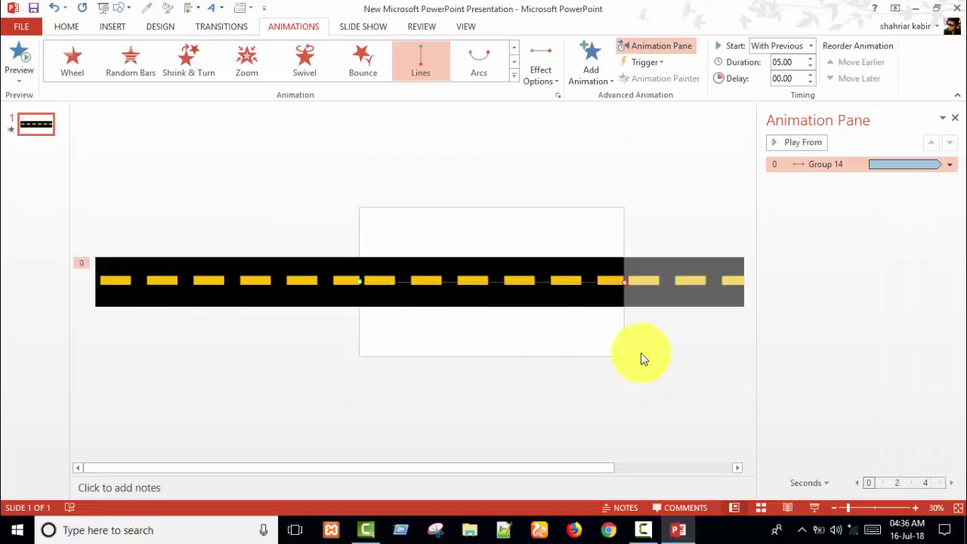
Move the road down-left and insert the red car picture 2404064_L from the Desktop
left_click(535, 265)
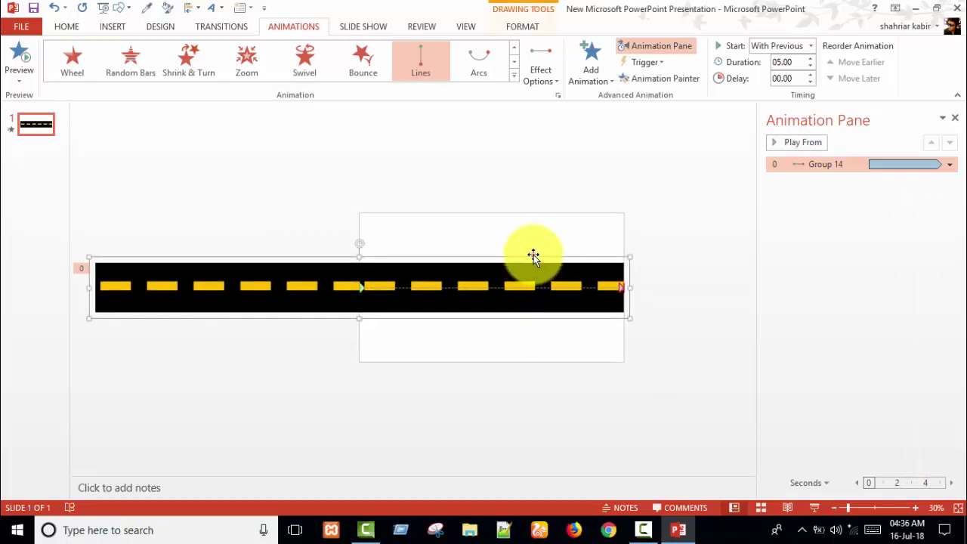
left_click_drag(533, 256, 509, 301)
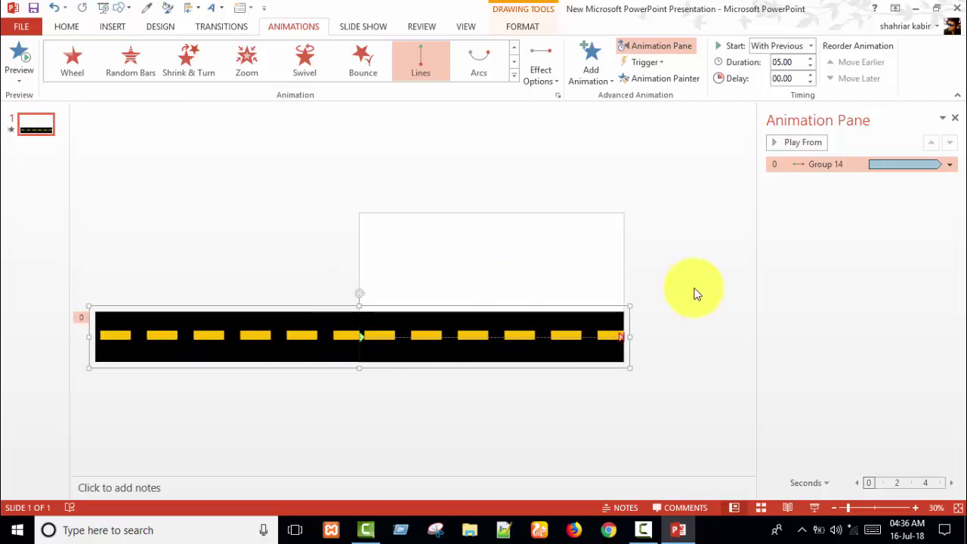
left_click(111, 27)
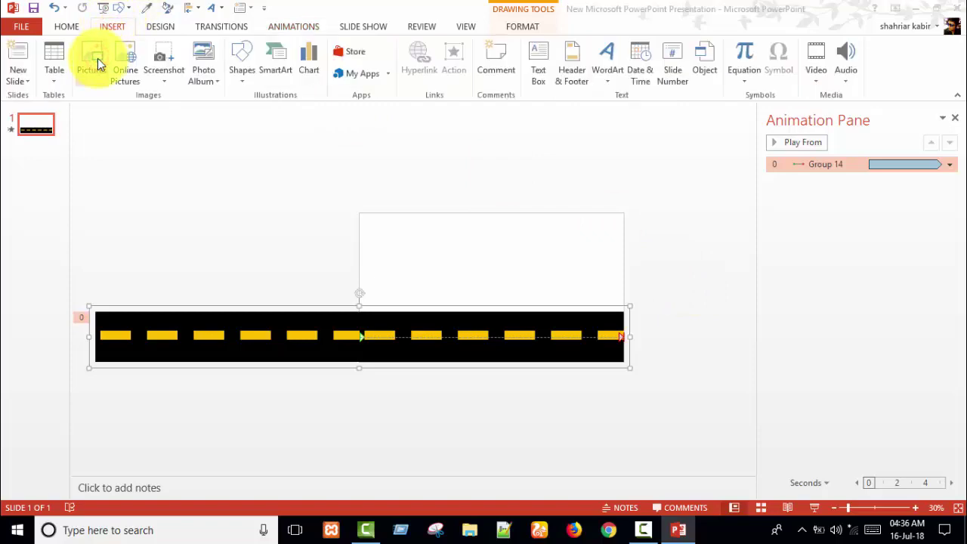
left_click(98, 64)
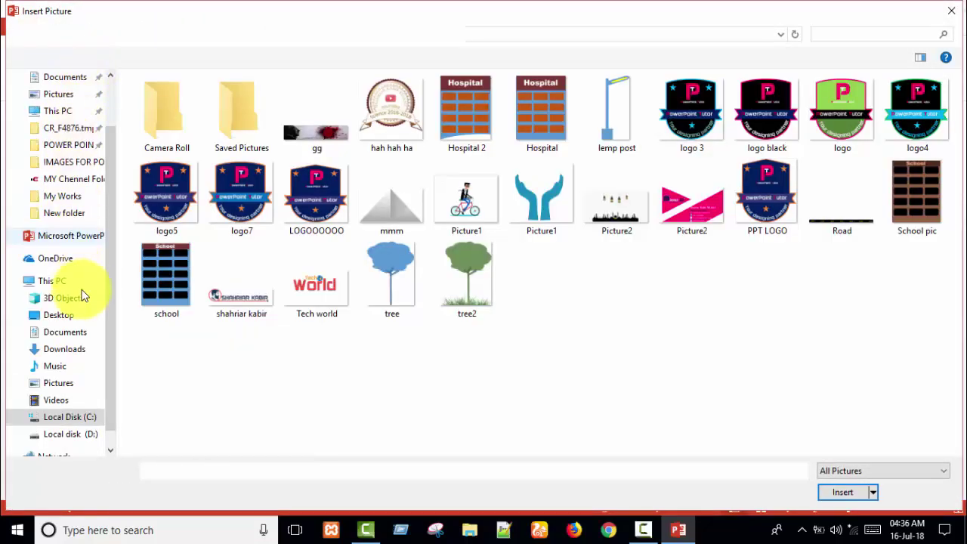
left_click(61, 316)
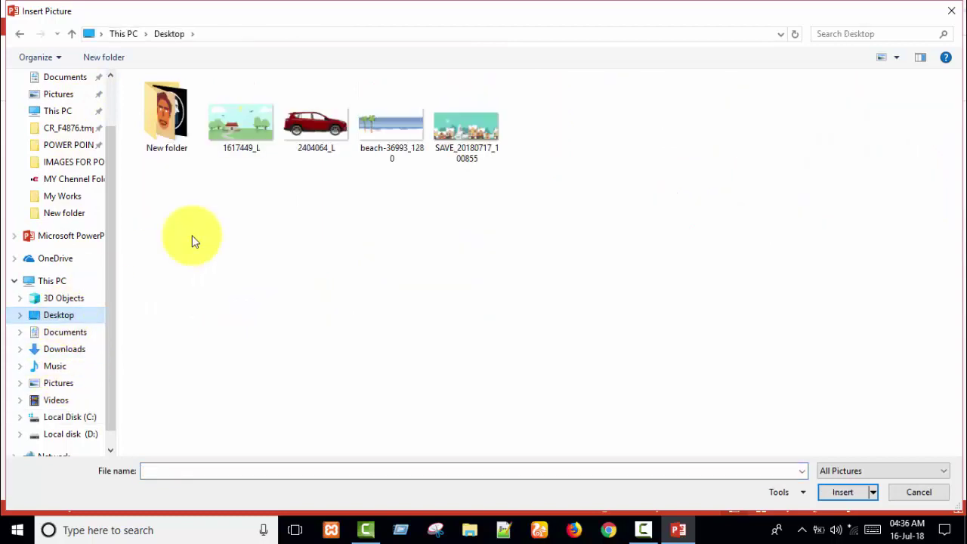
left_click(313, 122)
left_click(859, 493)
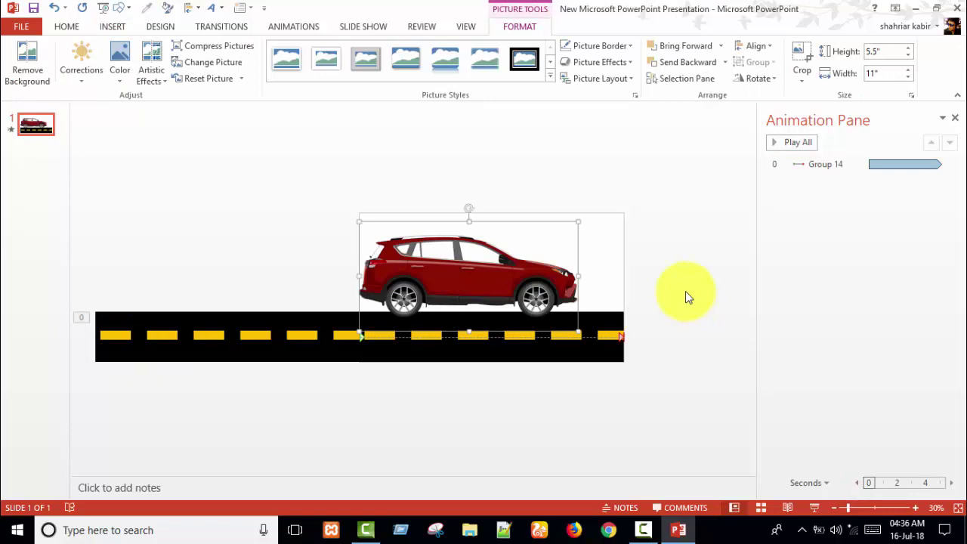
Flip the car horizontally and set it at 5.12" by 2.56" on the road at the right
left_click(766, 82)
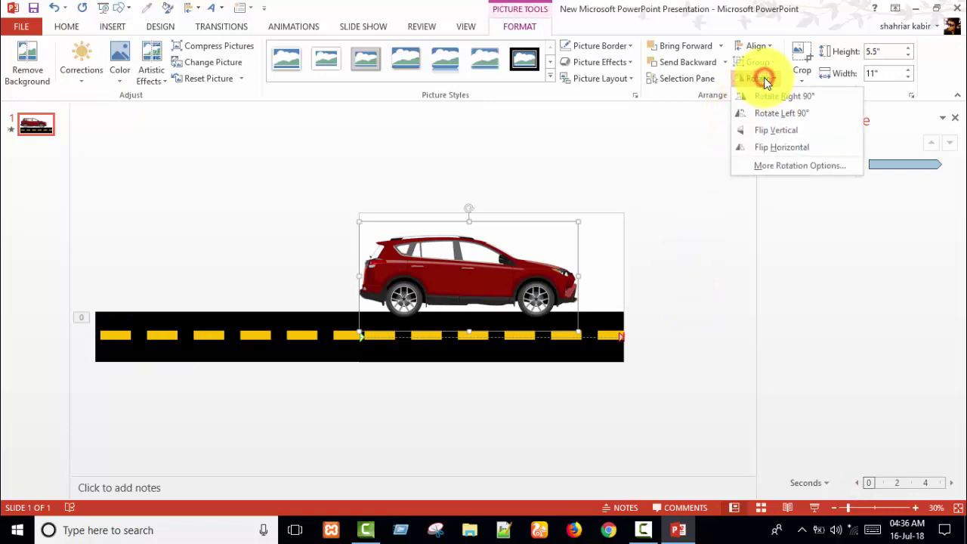
left_click(773, 148)
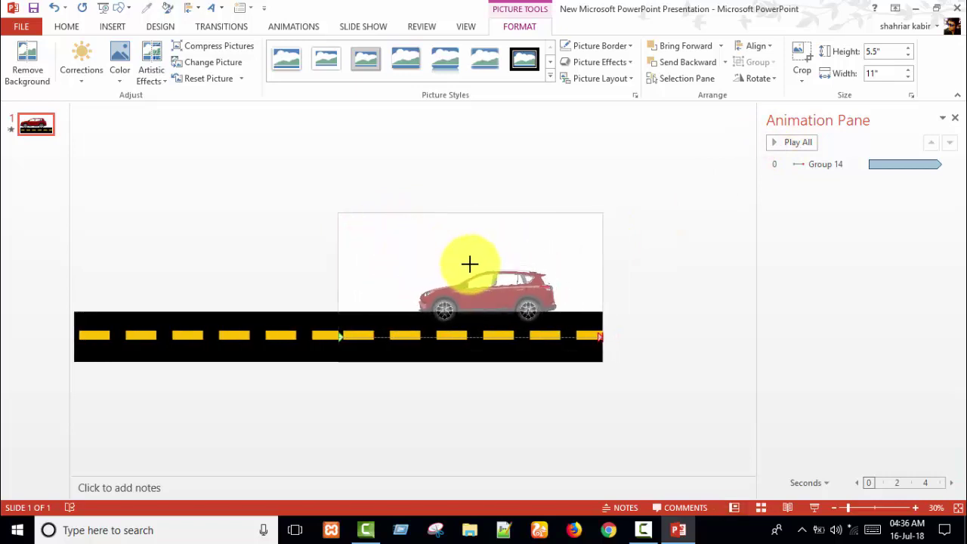
left_click(504, 282)
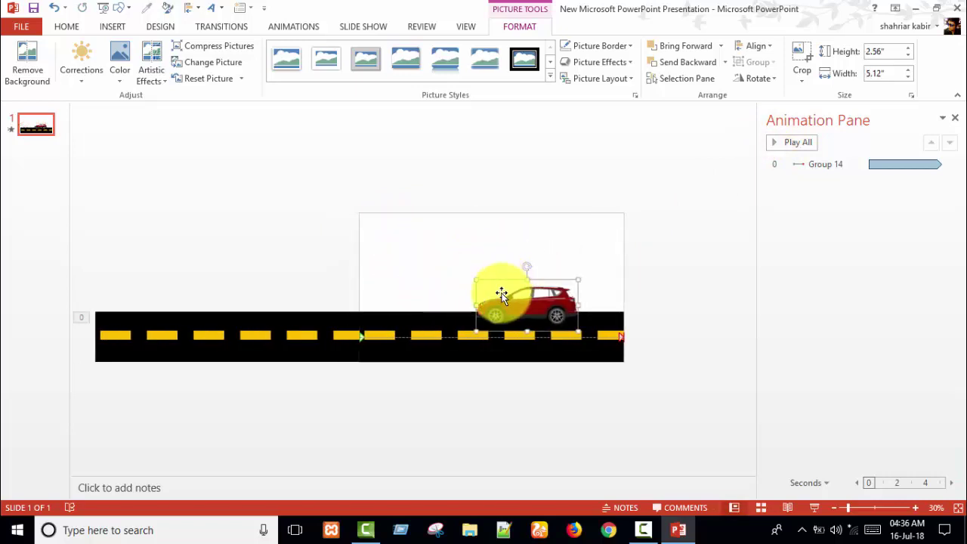
left_click_drag(518, 302, 524, 304)
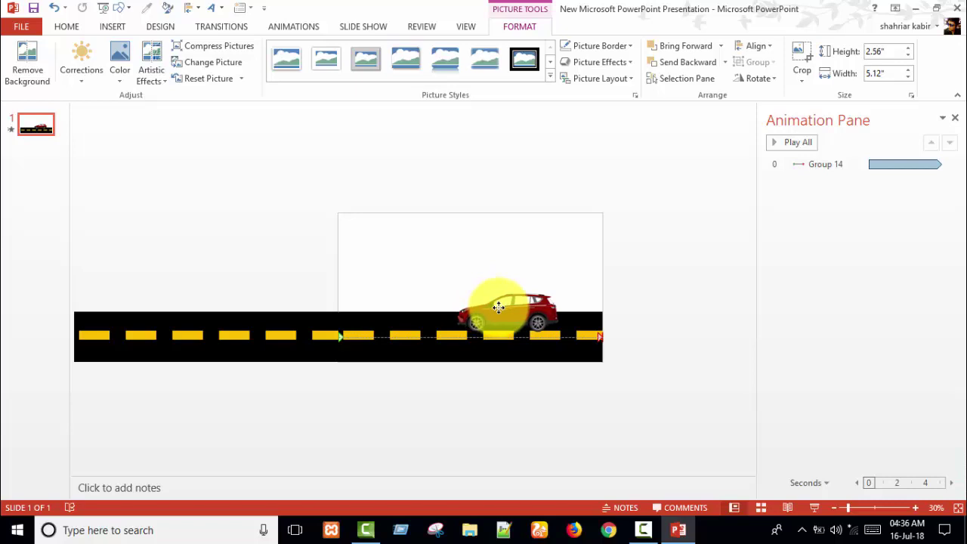
left_click(500, 308)
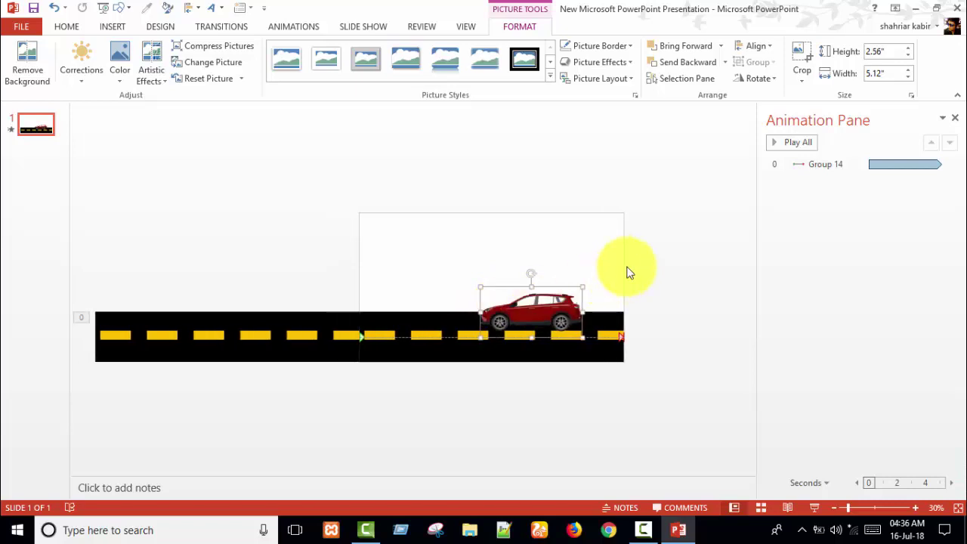
left_click(817, 508)
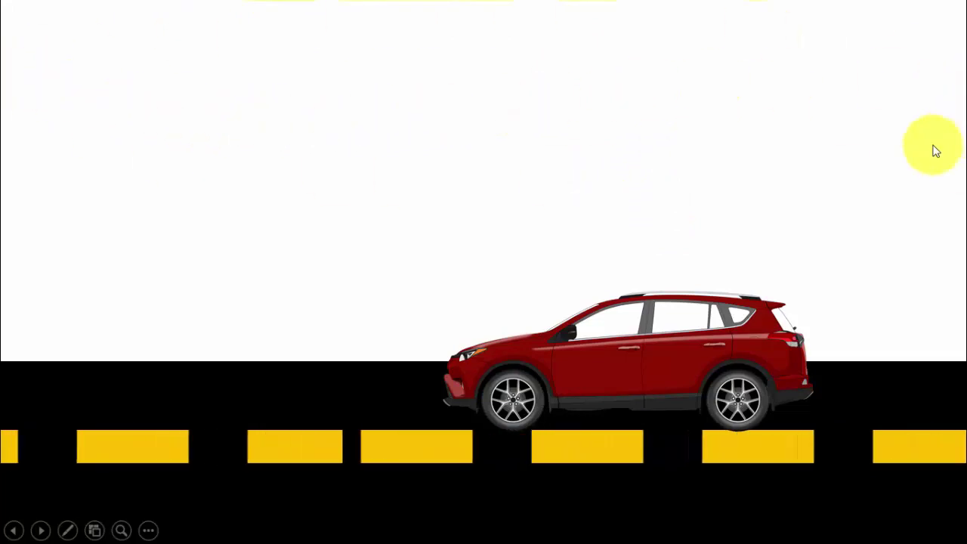
right_click(238, 133)
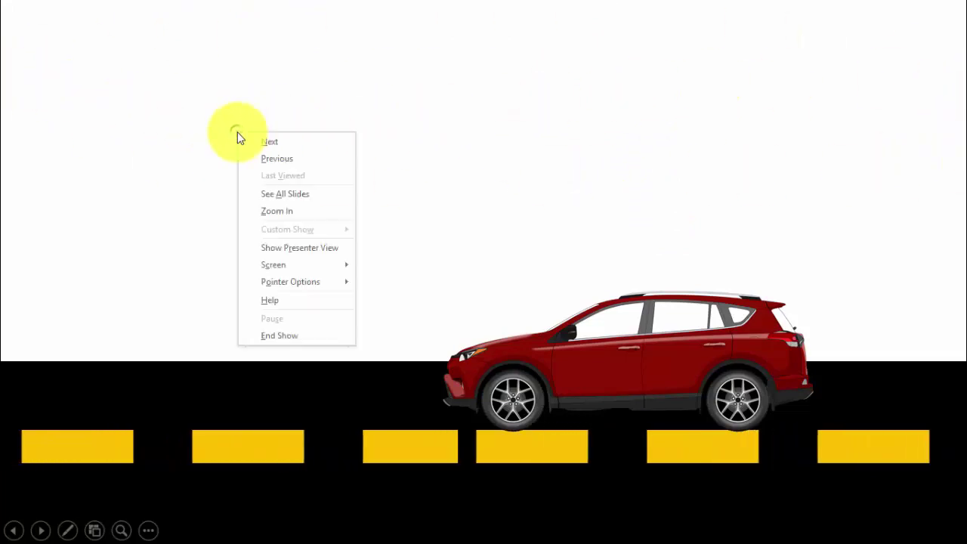
left_click(280, 335)
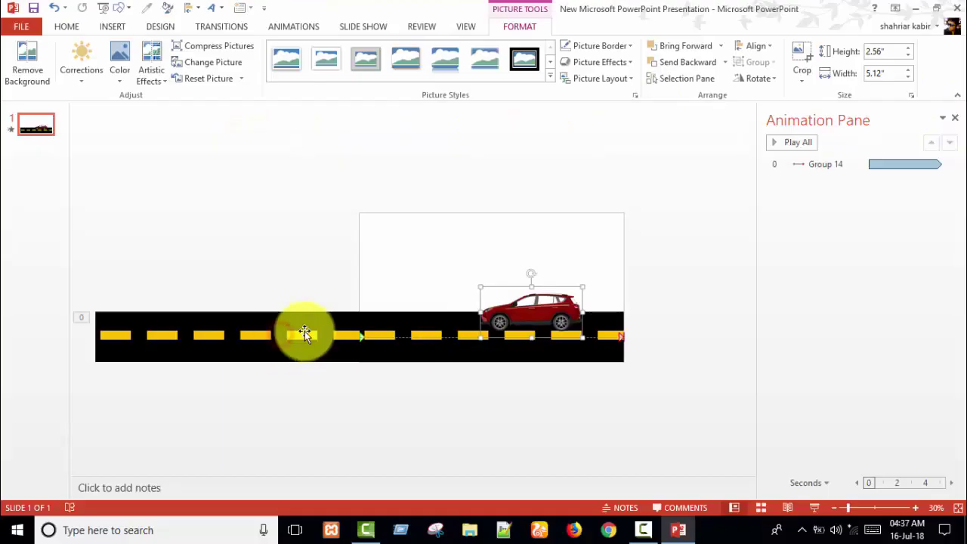
Insert beach-36993_1280 above the road and widen it to 13.33"
left_click(288, 252)
left_click(110, 28)
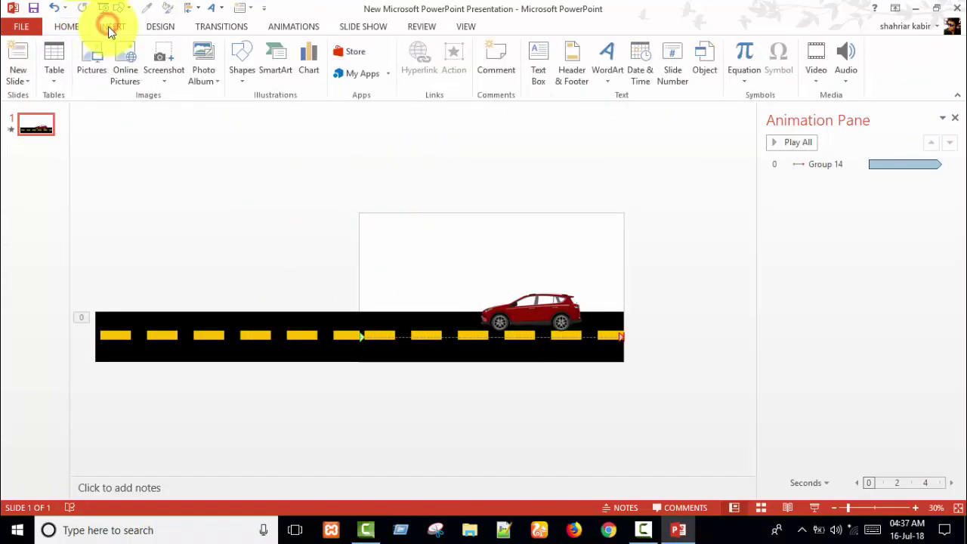
left_click(96, 63)
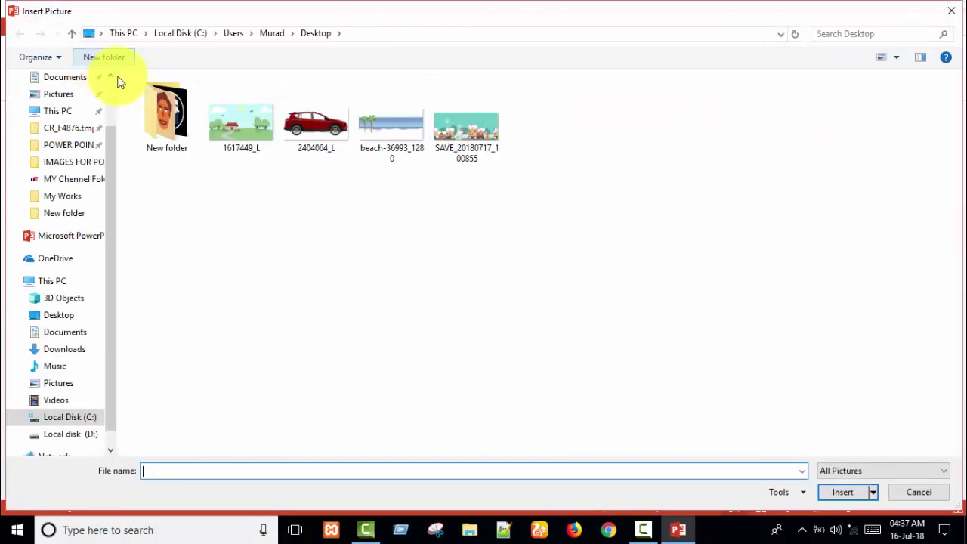
left_click(401, 130)
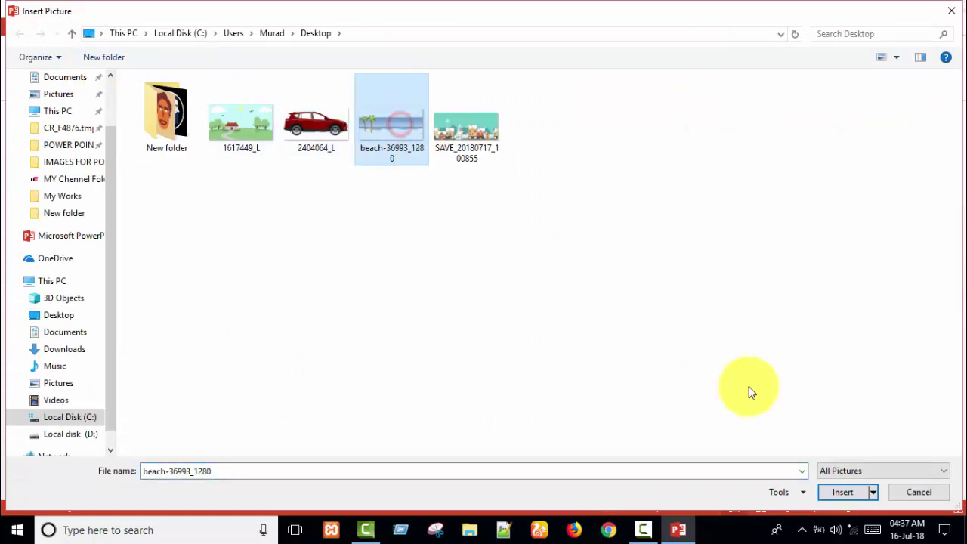
left_click(844, 493)
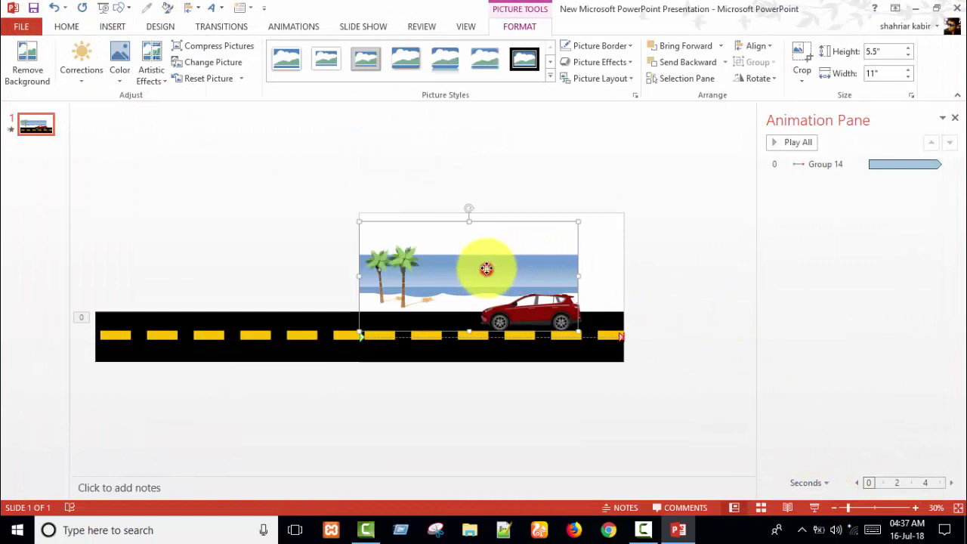
mouse_move(486, 269)
left_mouse_down()
mouse_move(501, 249)
mouse_move(512, 251)
mouse_move(408, 257)
mouse_move(337, 247)
left_mouse_up()
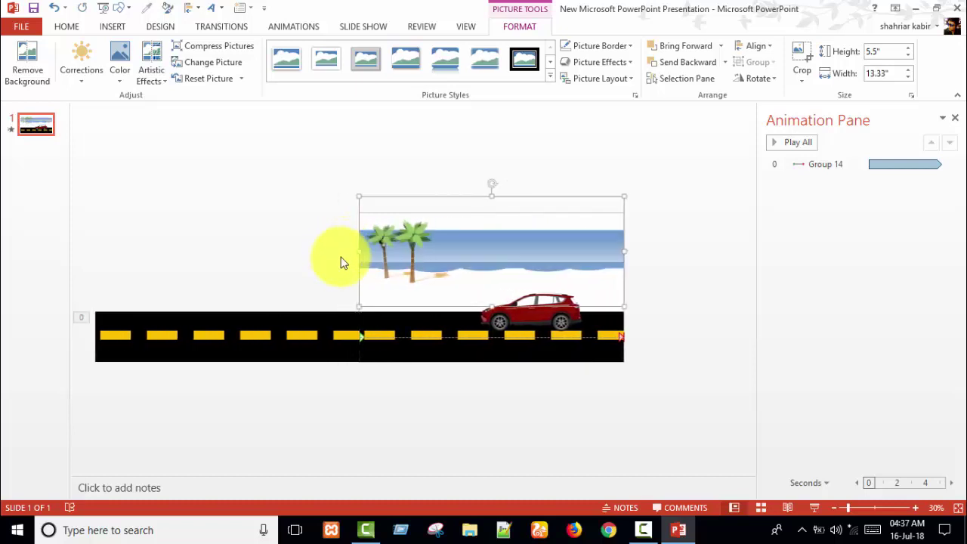
left_click(640, 265)
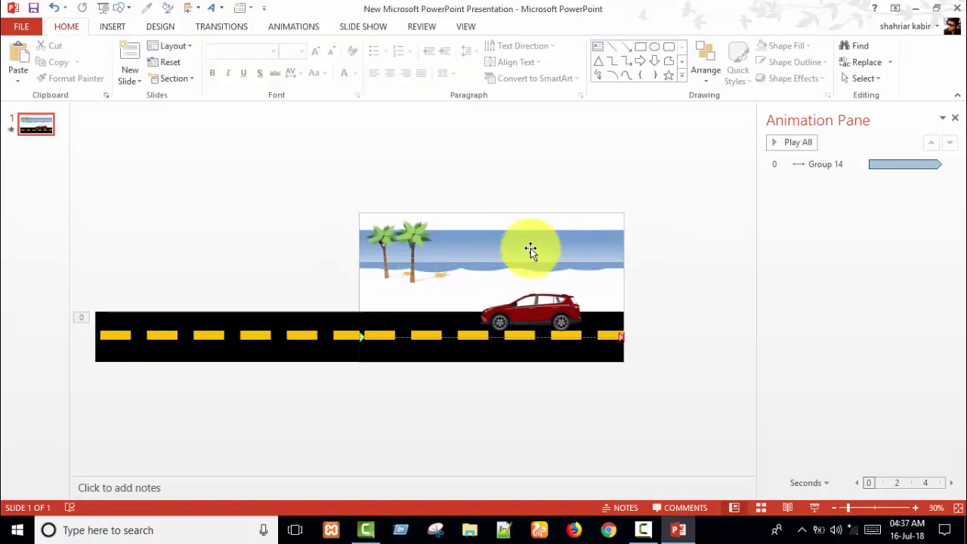
Duplicate the beach picture and place the copy at the slide's left edge
left_click(530, 248)
key("ctrl+d")
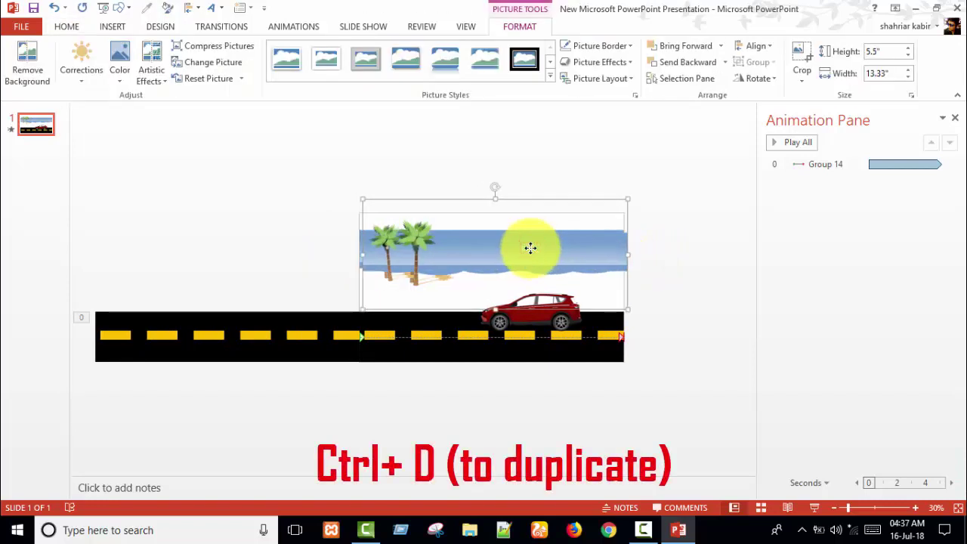
mouse_move(531, 250)
left_mouse_down()
mouse_move(228, 242)
mouse_move(240, 242)
left_mouse_up()
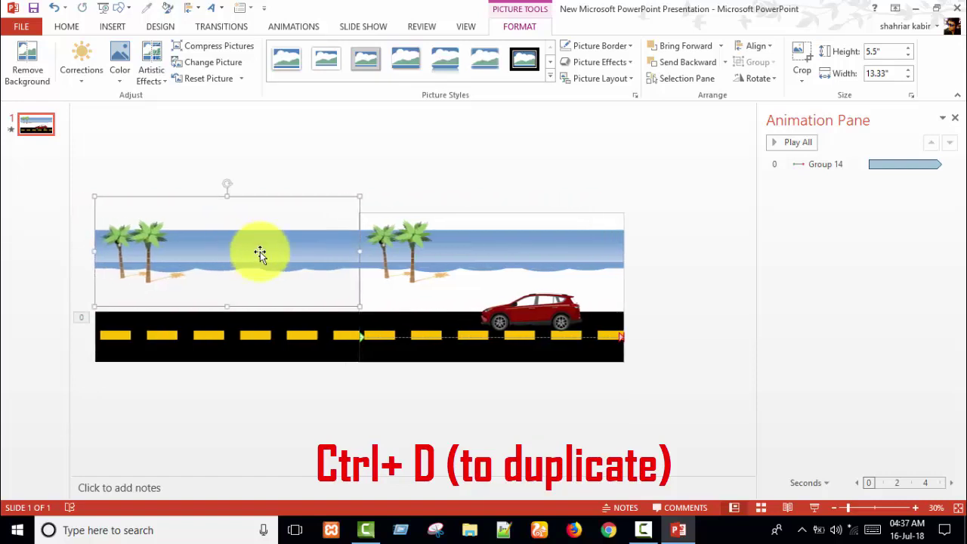
left_click(672, 355)
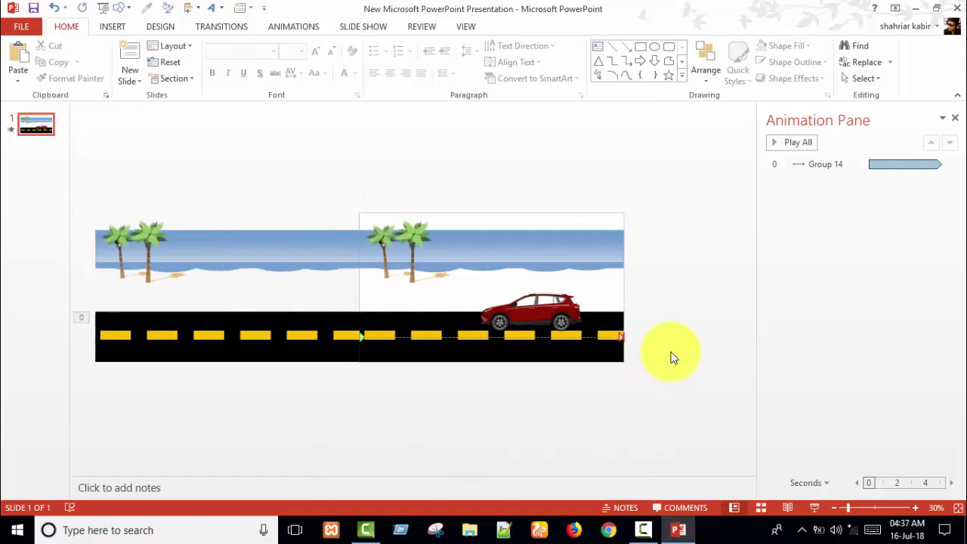
Group the left and right beach pictures into one object
left_click(509, 250)
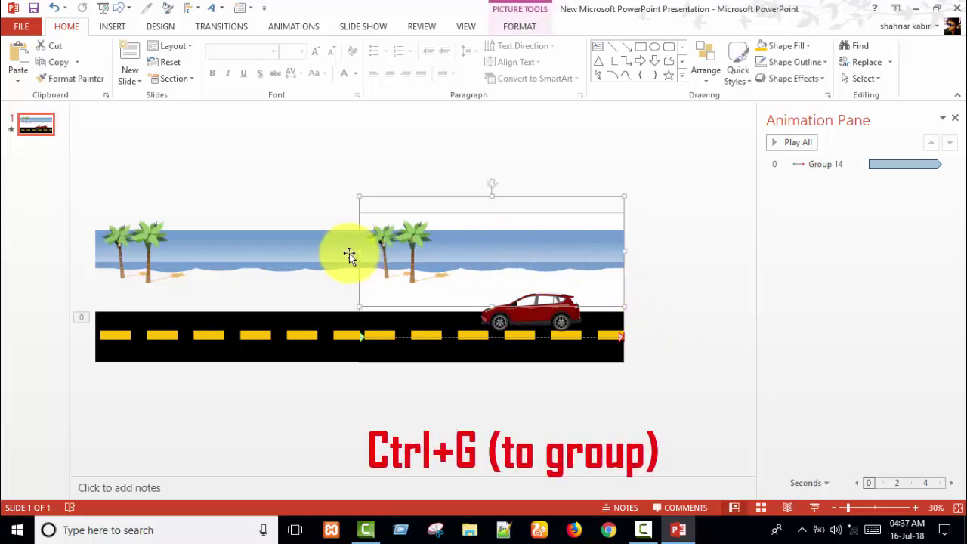
left_click(300, 251, "shift")
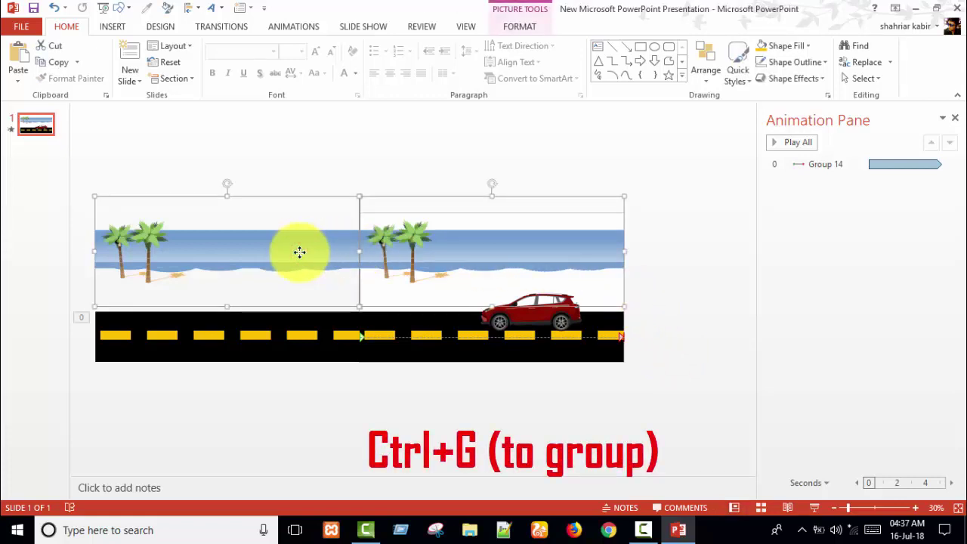
key("ctrl+g")
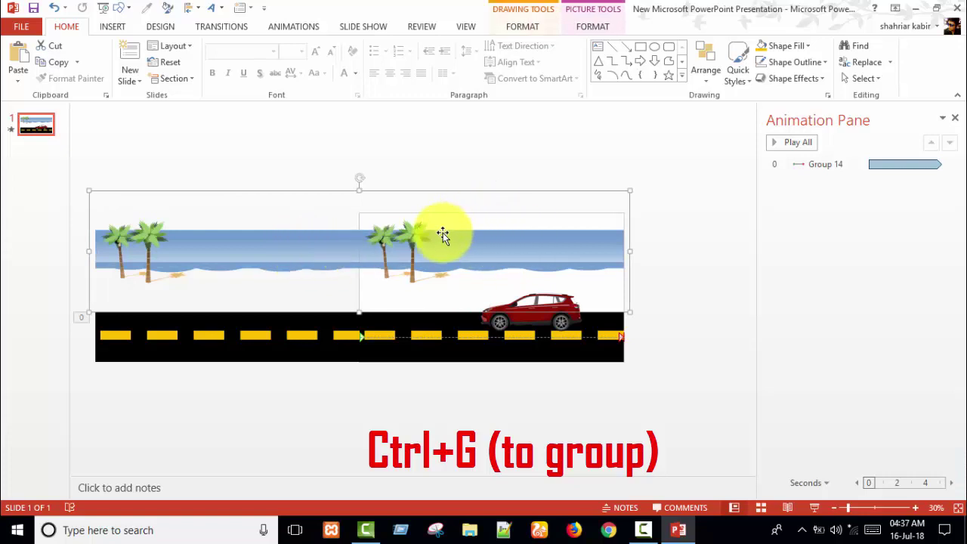
left_click(373, 341)
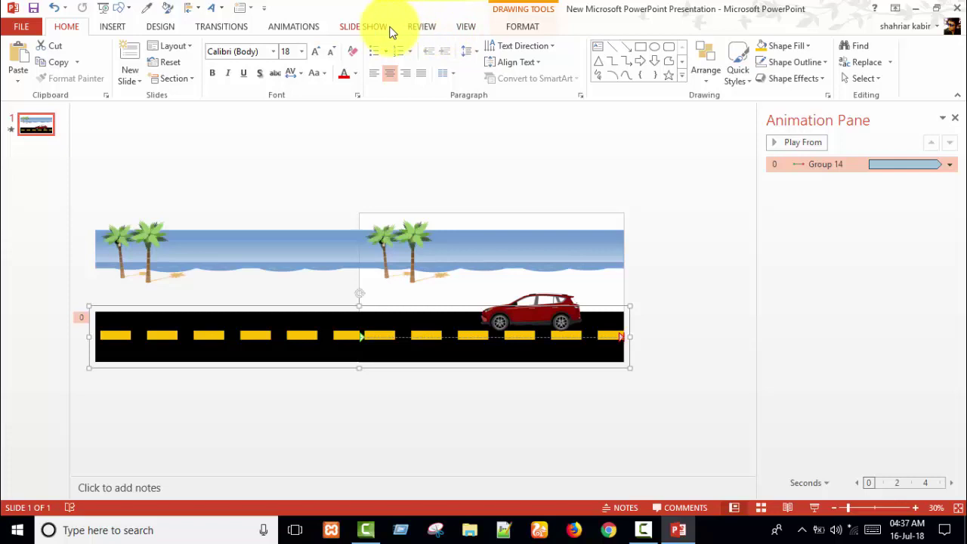
Copy the road's Lines motion onto the beach group with Animation Painter and reorder it in the Animation Pane
left_click(313, 29)
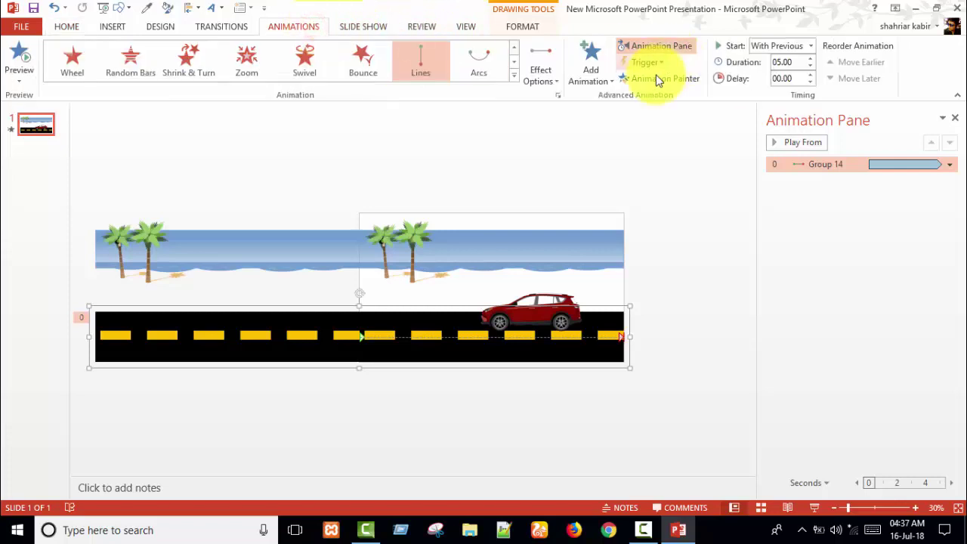
left_click(376, 267)
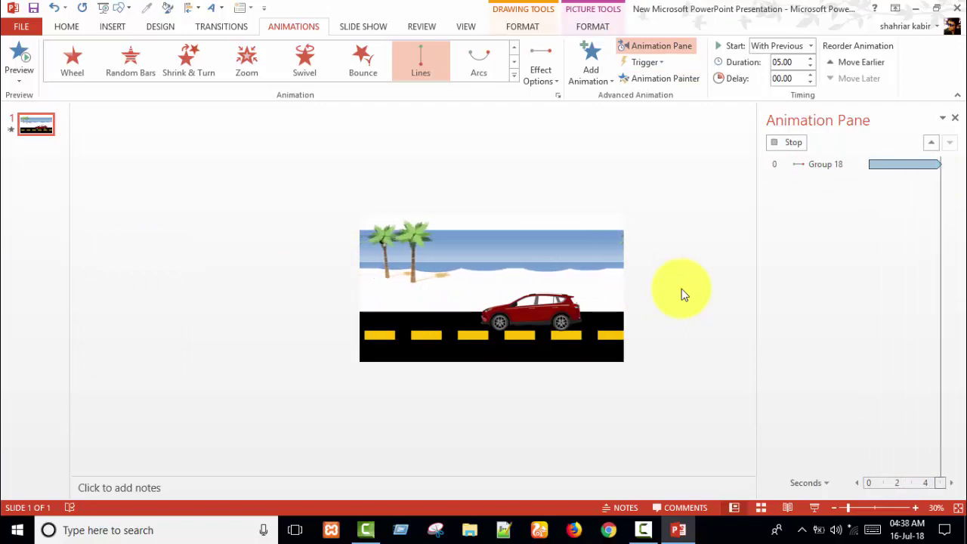
left_click_drag(827, 178, 803, 96)
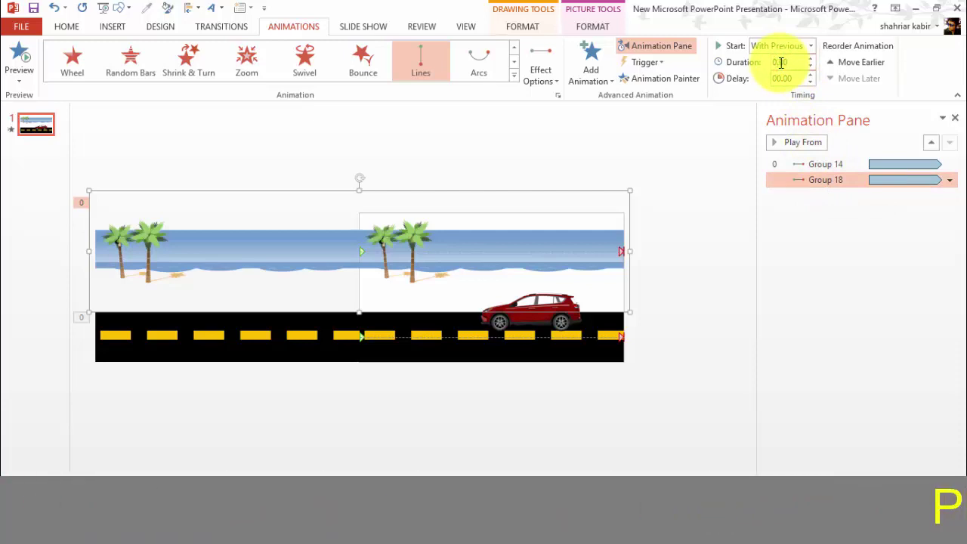
left_click(832, 165)
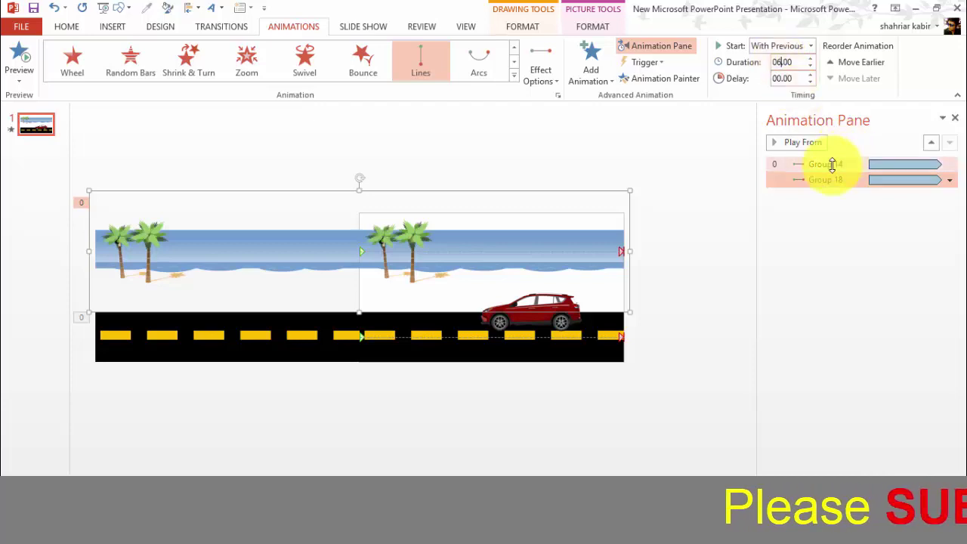
left_click(781, 62)
type("08")
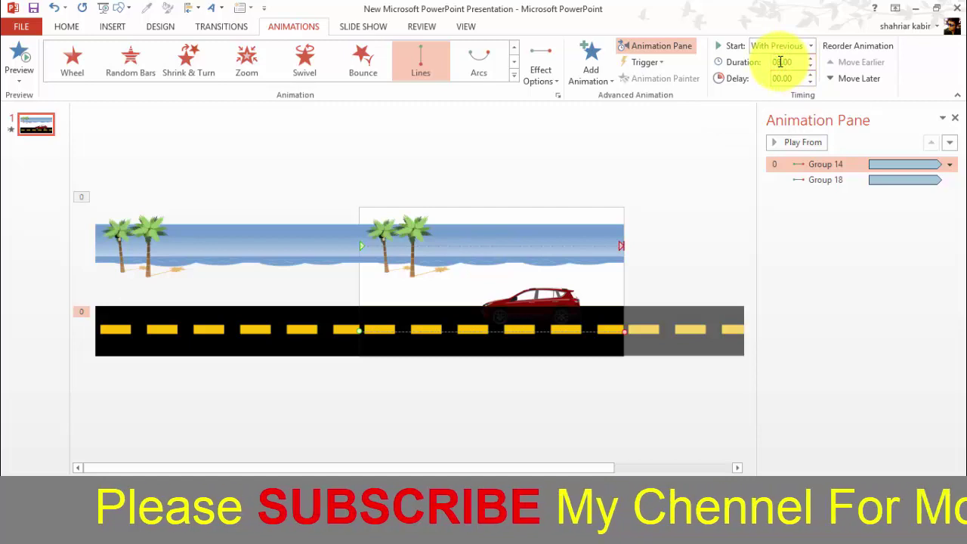
left_click(695, 206)
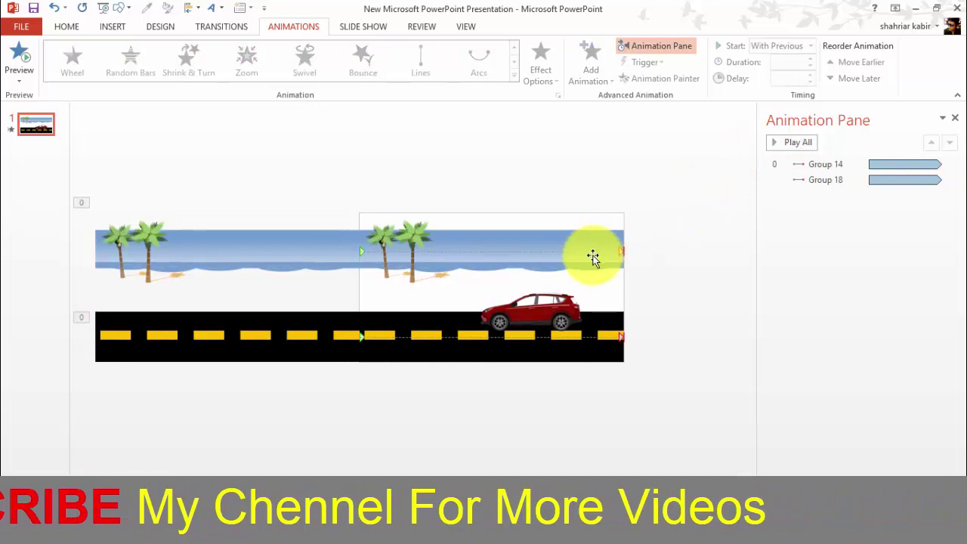
Bring the car picture to the front
left_click(542, 305)
left_click(539, 316)
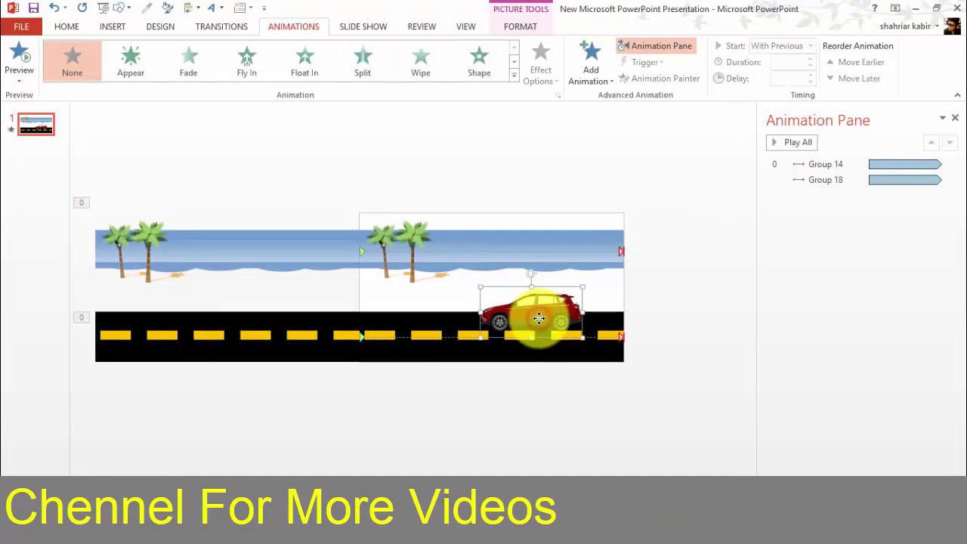
right_click(540, 322)
left_click(600, 205)
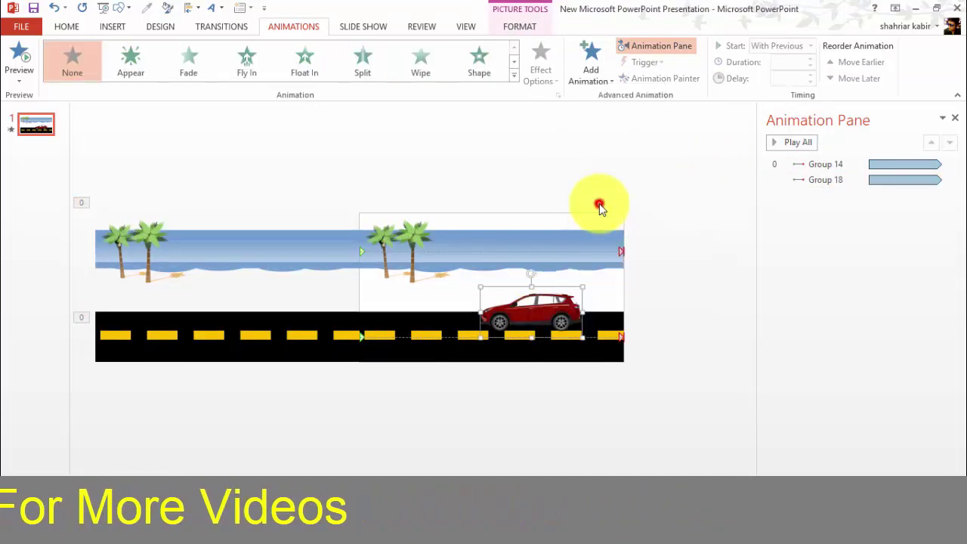
left_click(672, 354)
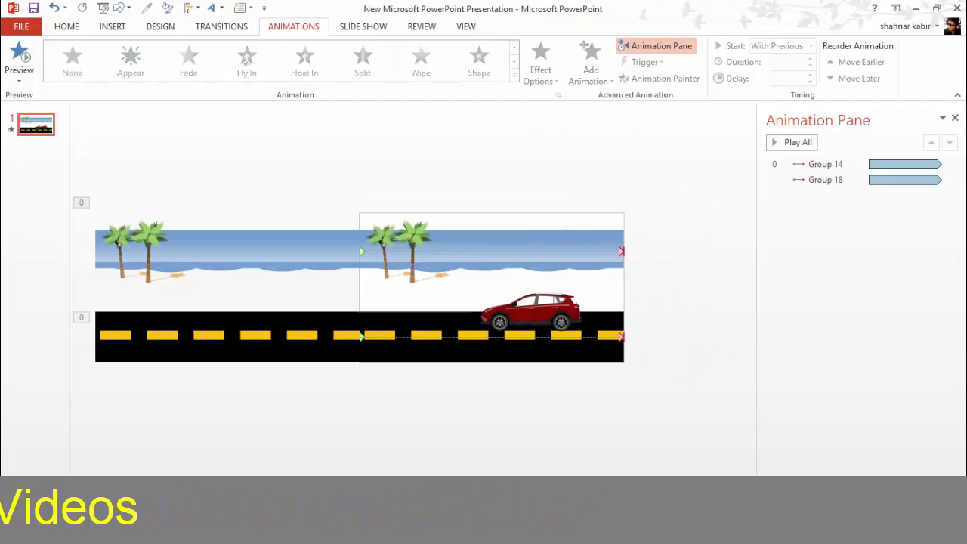
key("F5")
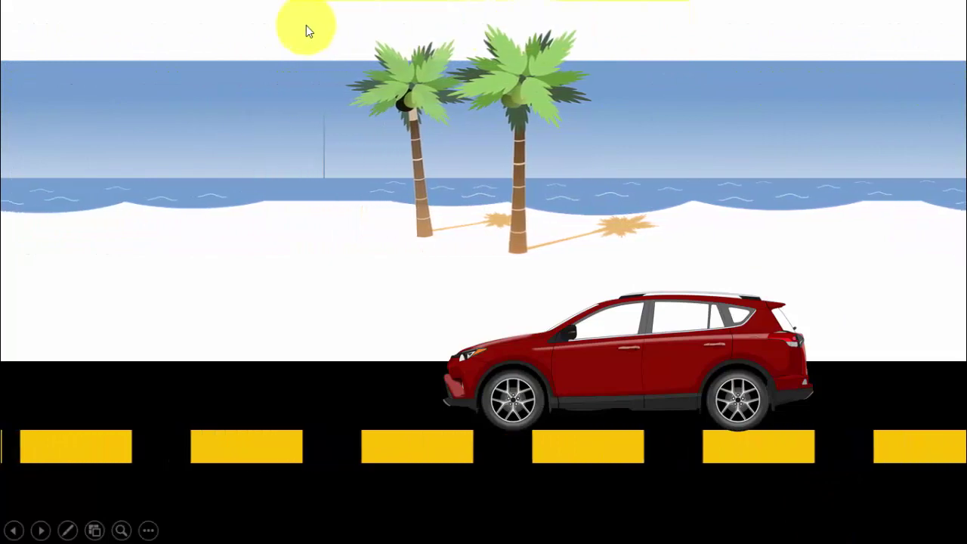
right_click(325, 104)
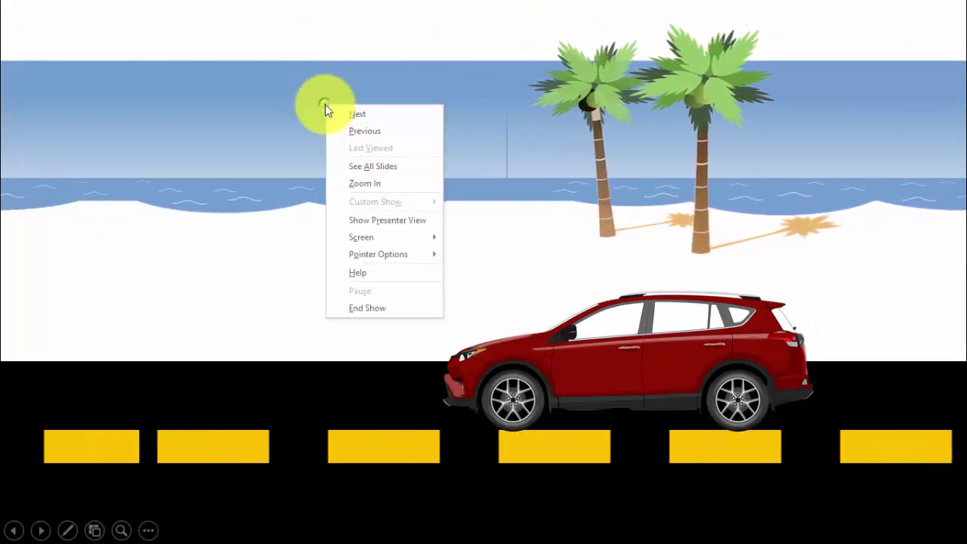
left_click(372, 308)
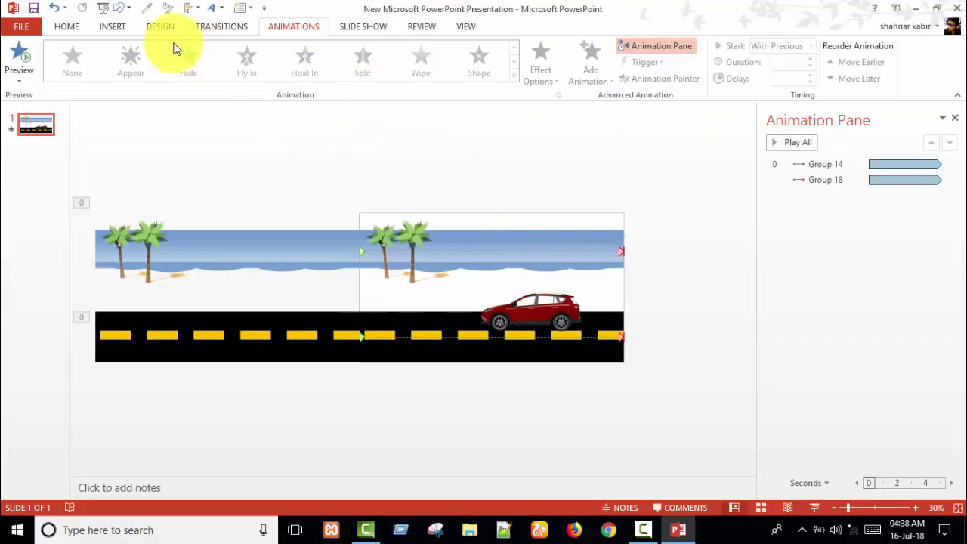
Draw a rectangle over the white strip above the right beach picture
left_click(110, 28)
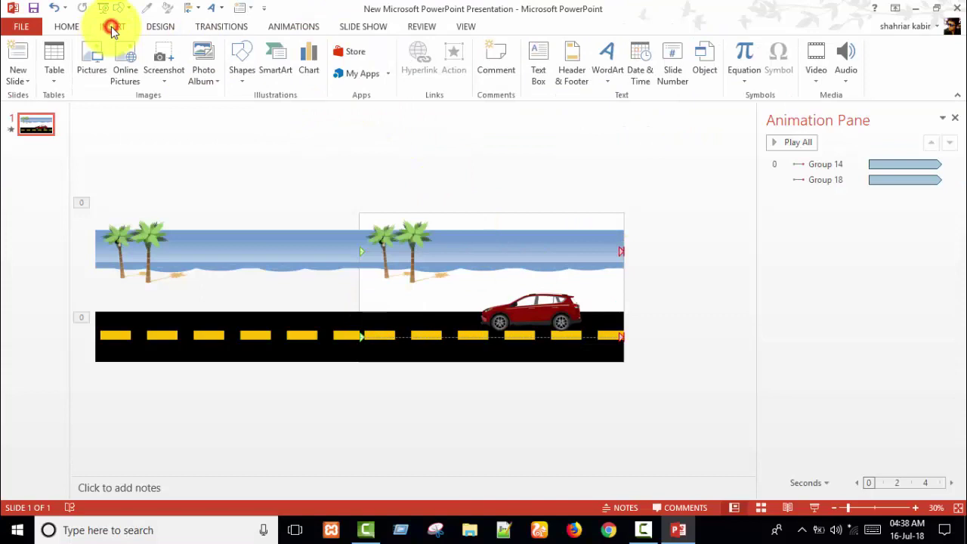
left_click(249, 84)
left_click(282, 111)
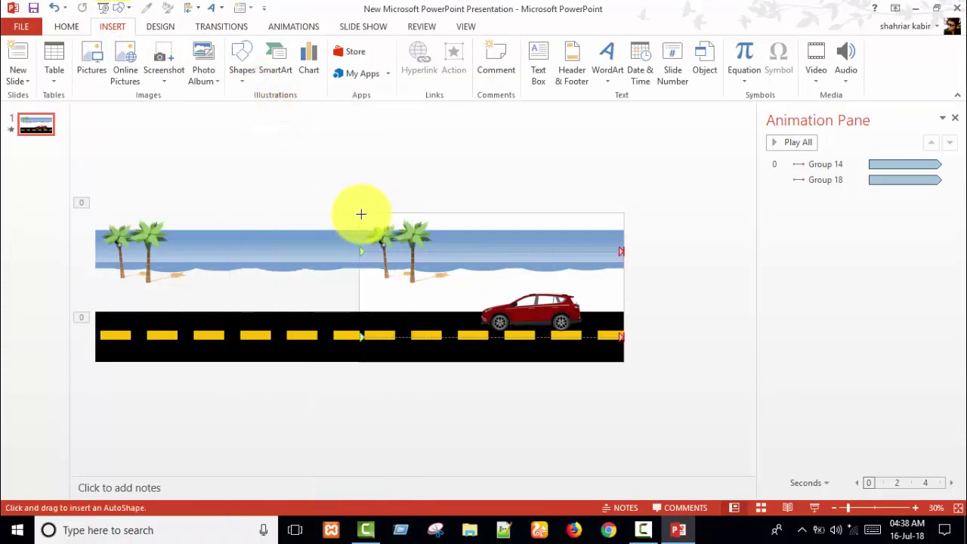
left_click_drag(358, 214, 610, 231)
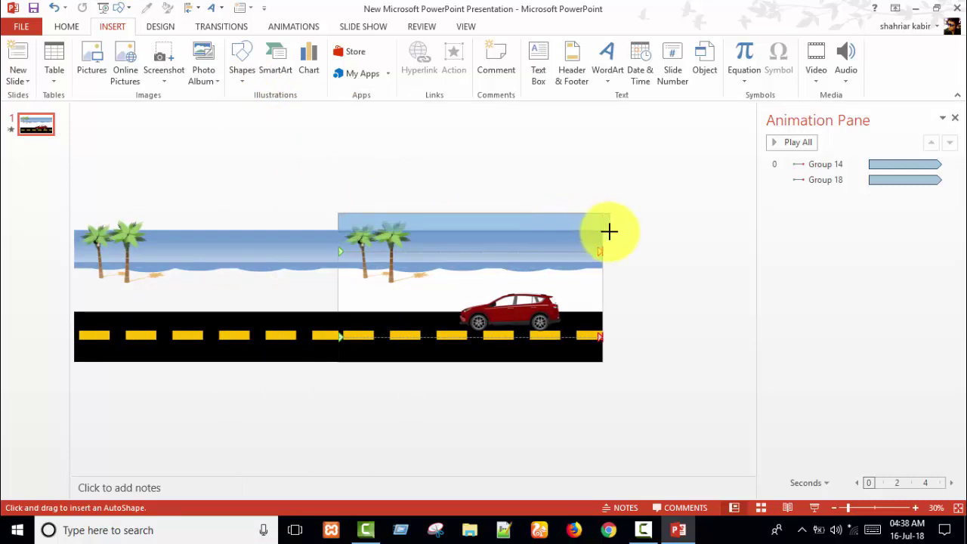
left_click_drag(604, 232, 605, 231)
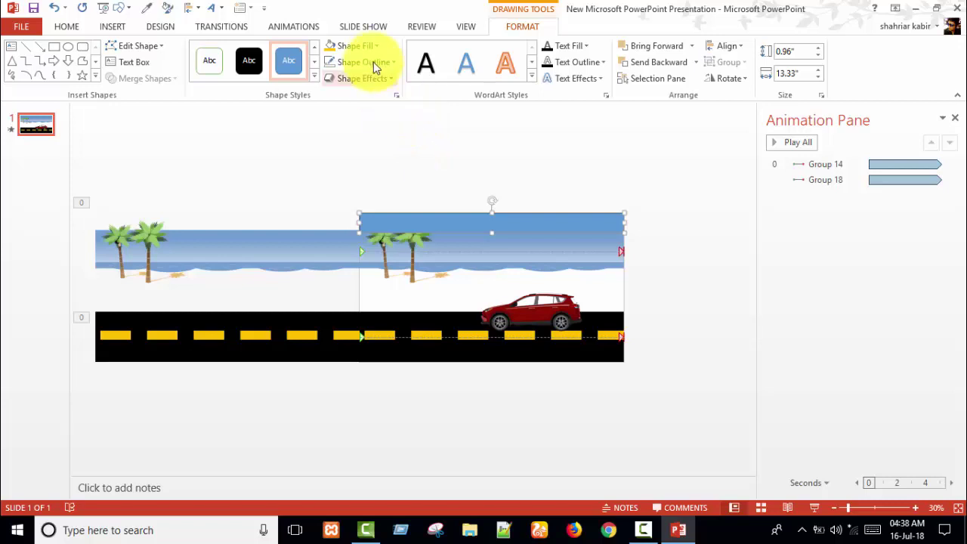
Fill the rectangle with sky blue sampled by the eyedropper and remove its outline
left_click(373, 46)
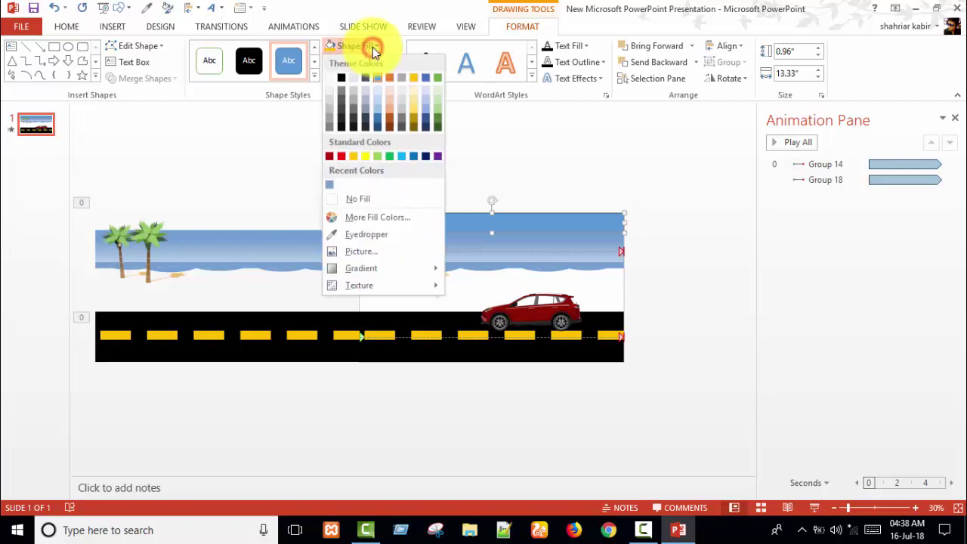
left_click(360, 236)
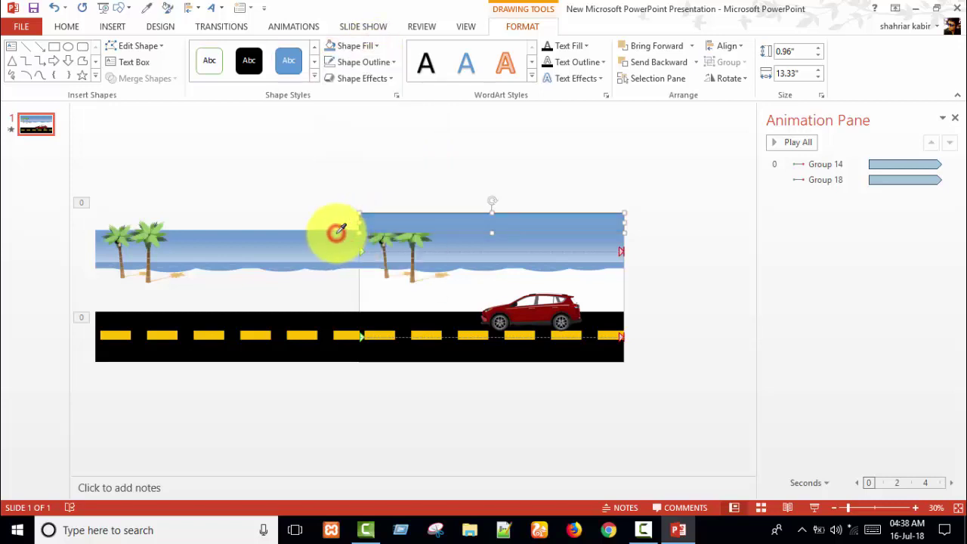
left_click(391, 63)
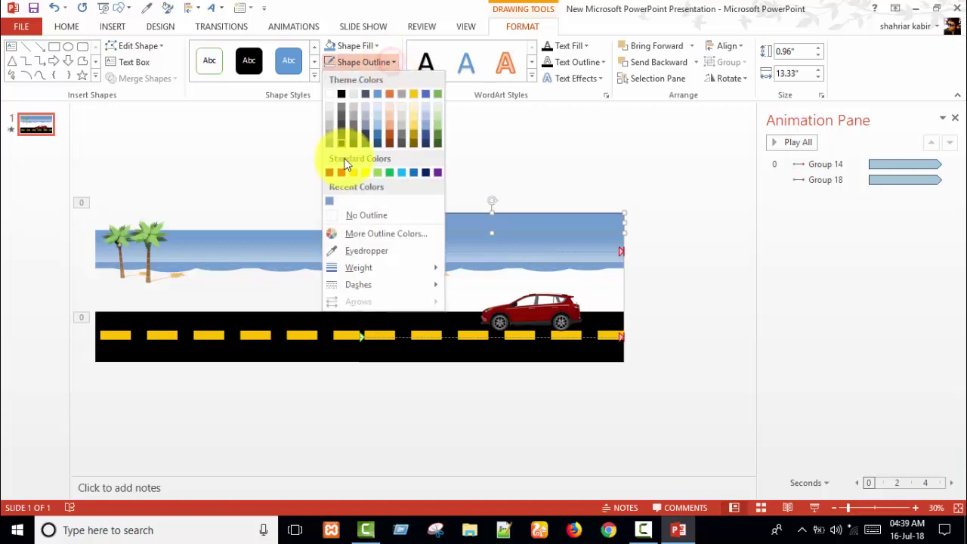
left_click(347, 219)
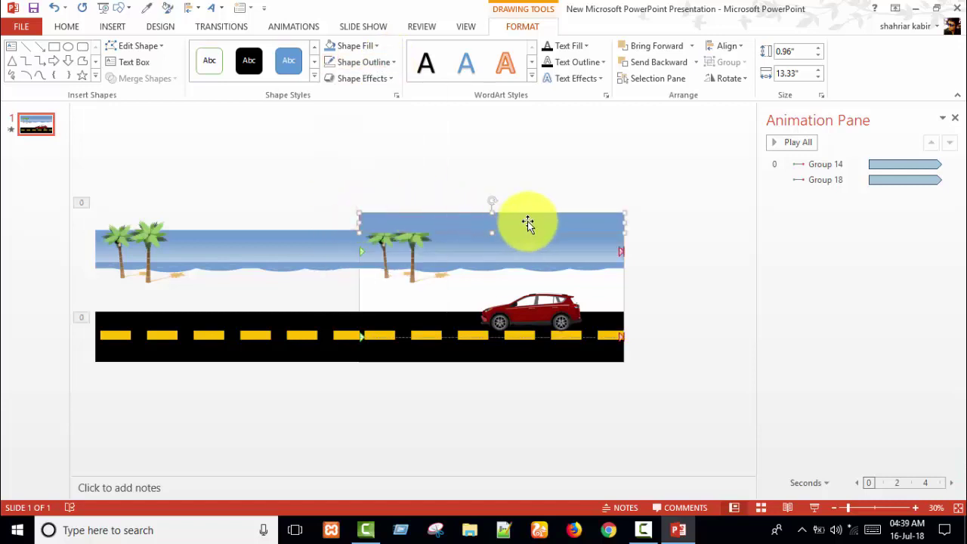
right_click(528, 224)
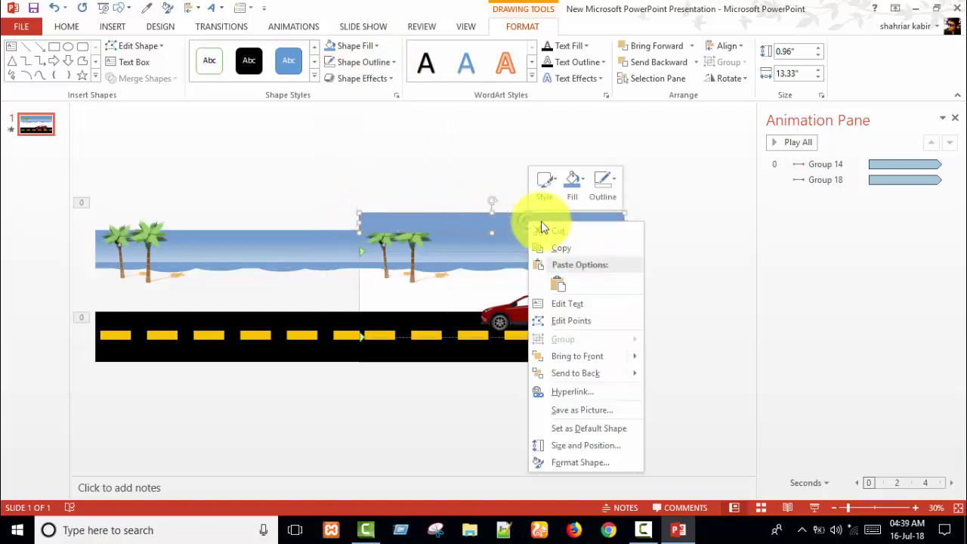
Send the blue rectangle to the back and start the slide show with F5
left_click(583, 378)
left_click(683, 264)
key("F5")
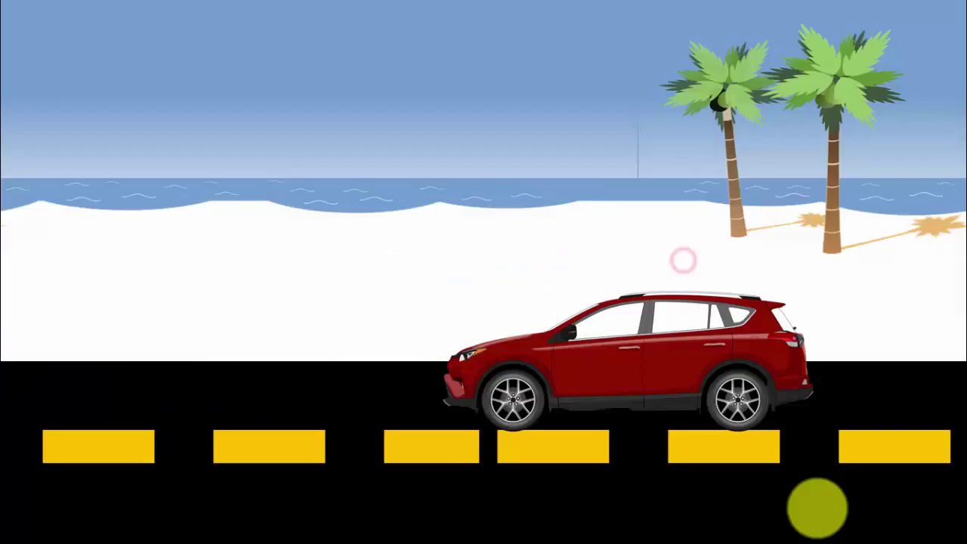